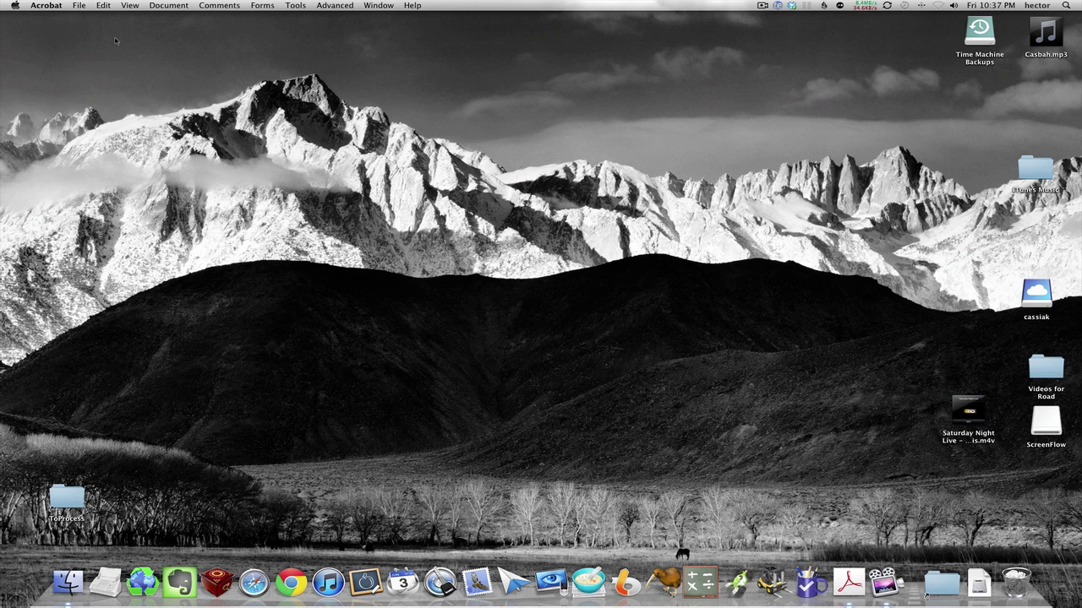
Open the Batch Sequences dialog from Advanced > Document Processing > Batch Processing
click(337, 5)
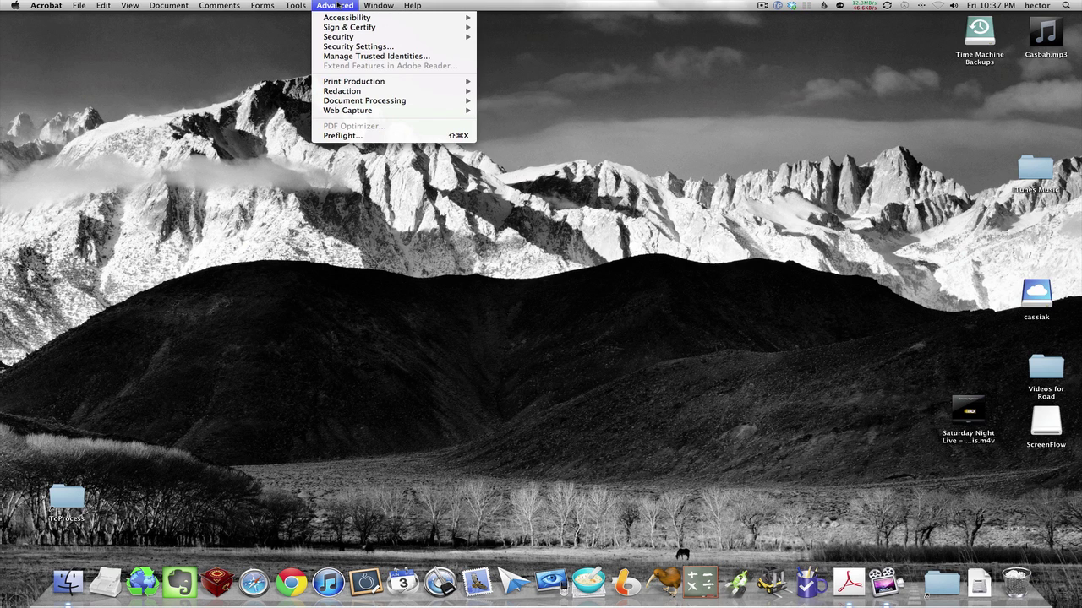
mouse_move(354, 102)
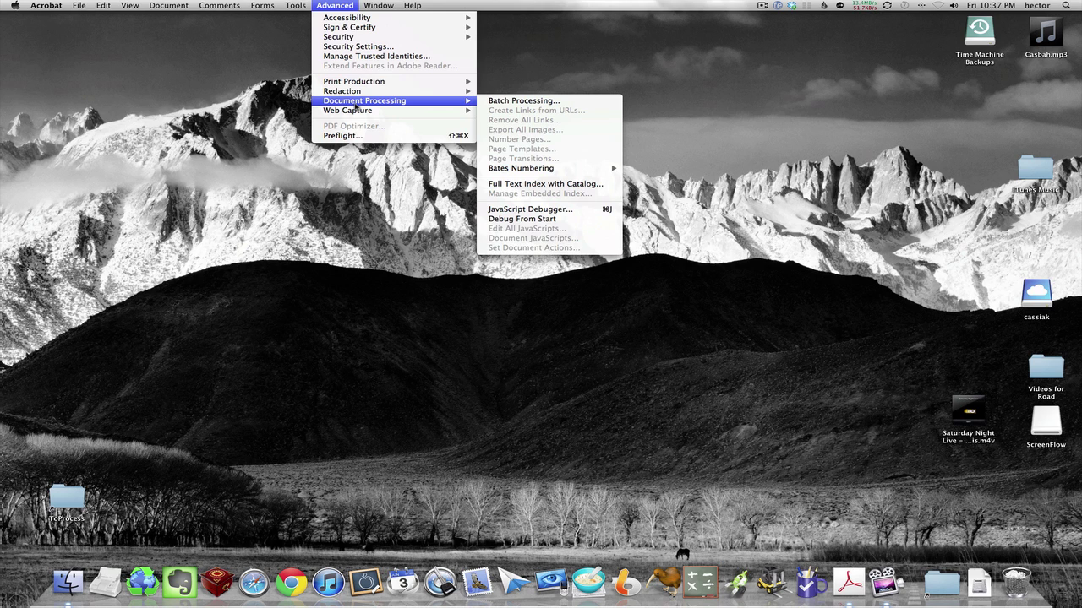
click(540, 103)
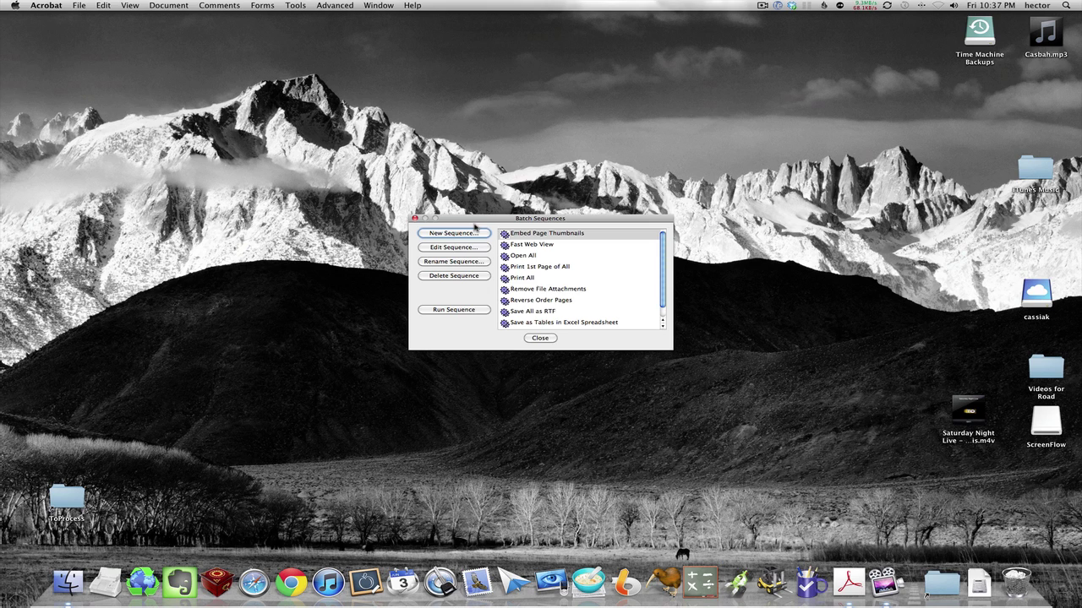
Create a new batch sequence named 'ReverseOrder'
click(475, 234)
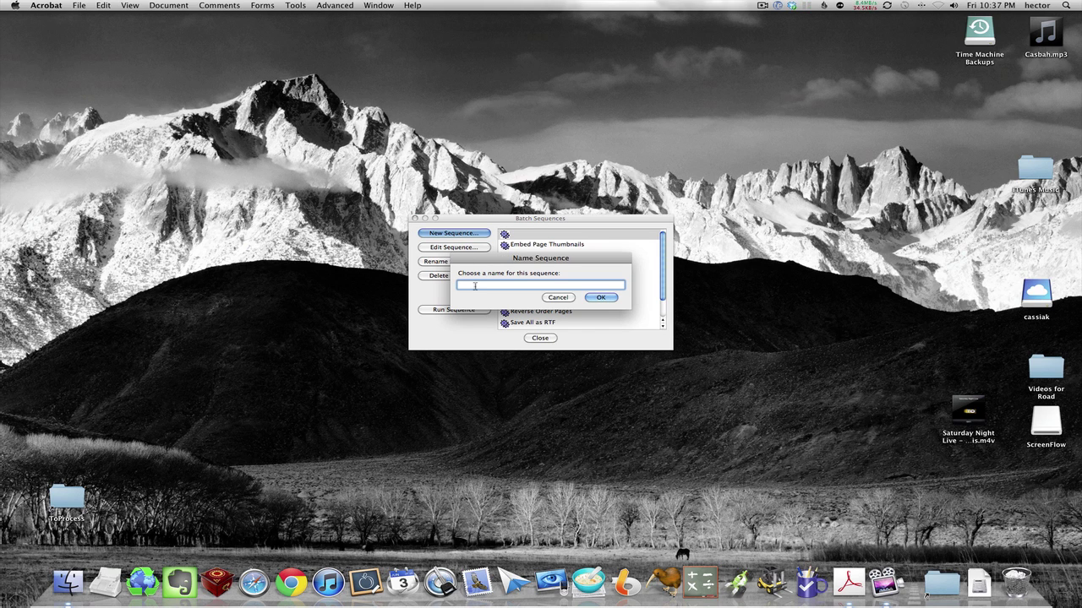
text(Reverse Ord)
key(BackSpace)
key(BackSpace)
key(BackSpace)
key(BackSpace)
text(Order)
key(Return)
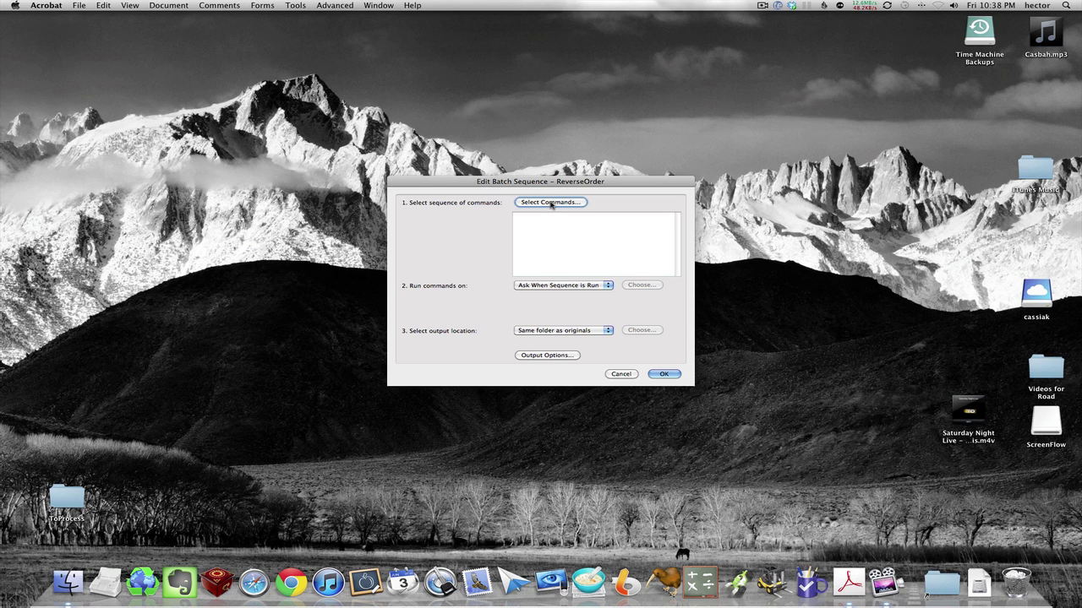
Add Execute JavaScript to ReverseOrder and expand it to select its Script entry
click(551, 203)
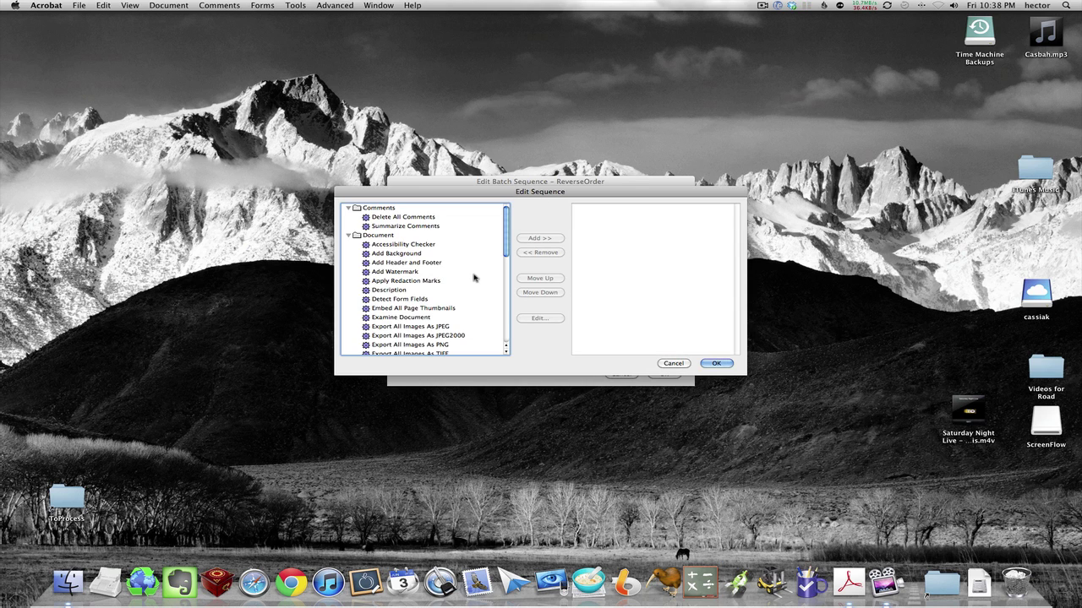
scroll(474, 277, down, 10)
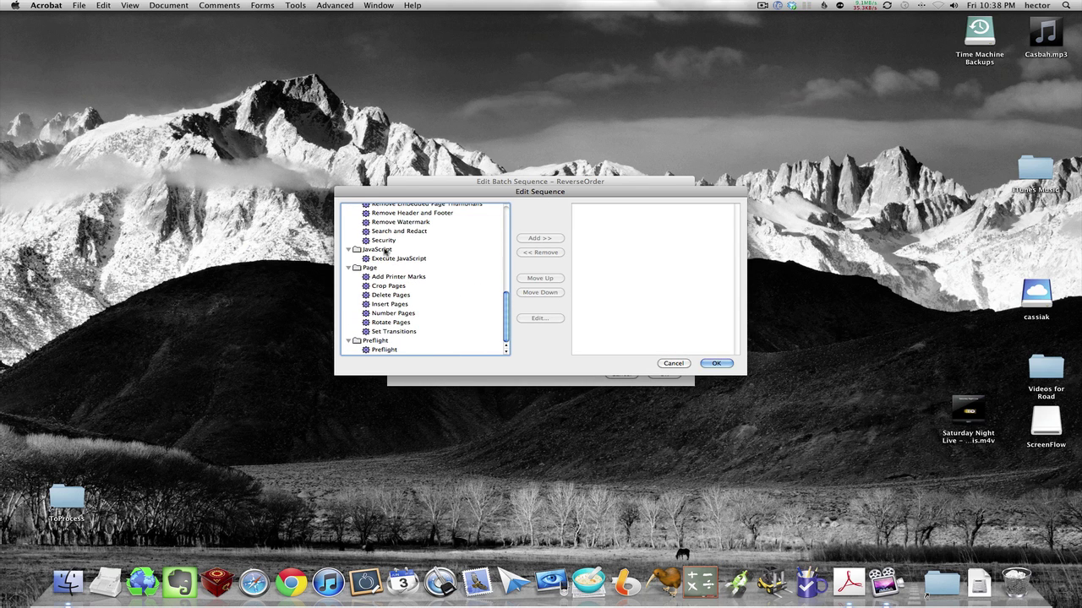
click(403, 259)
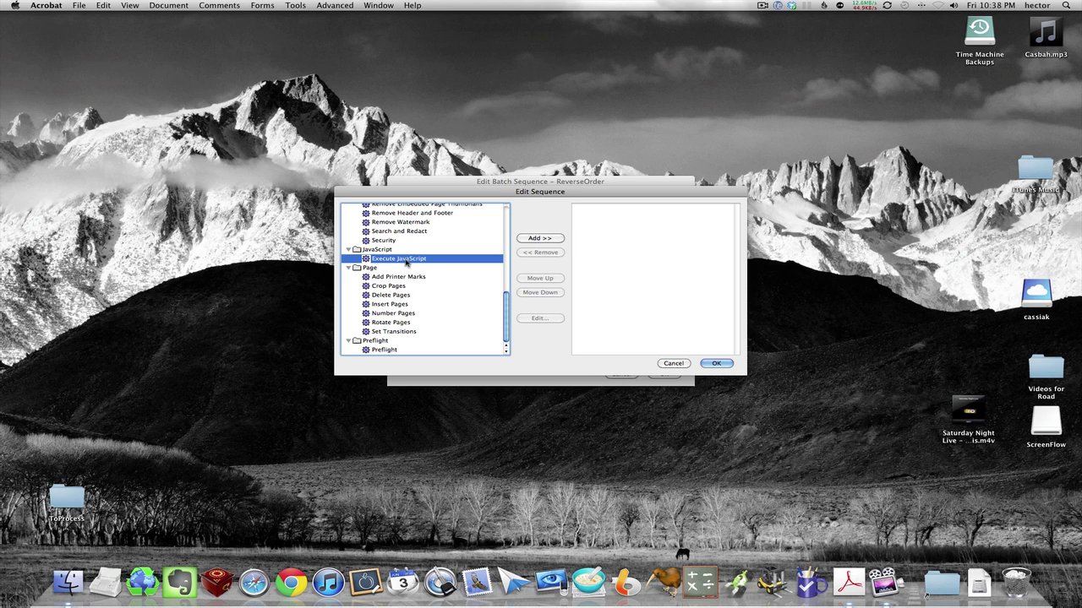
click(539, 239)
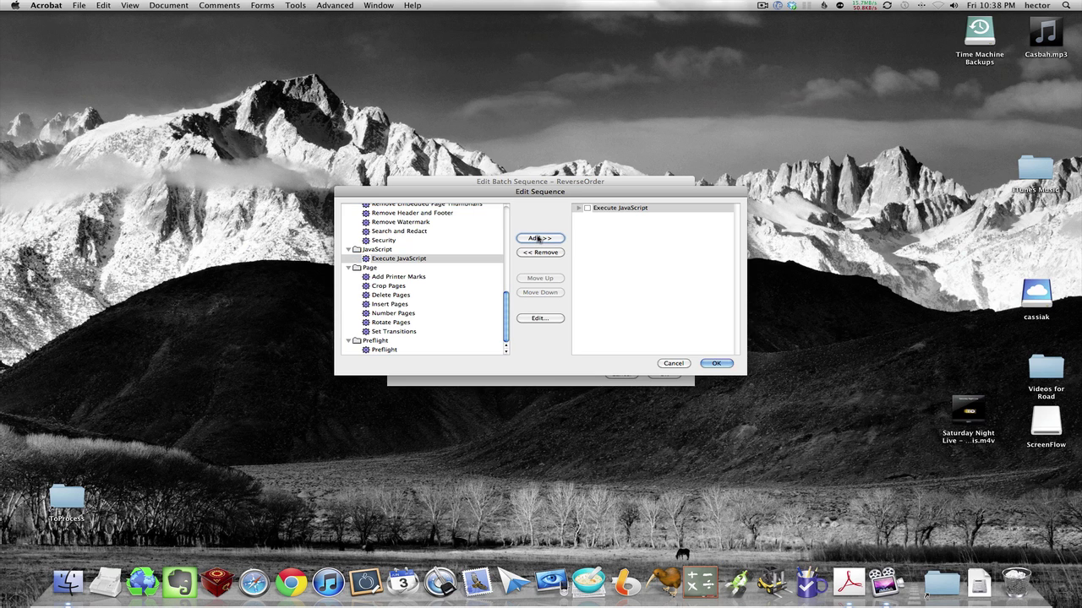
click(591, 212)
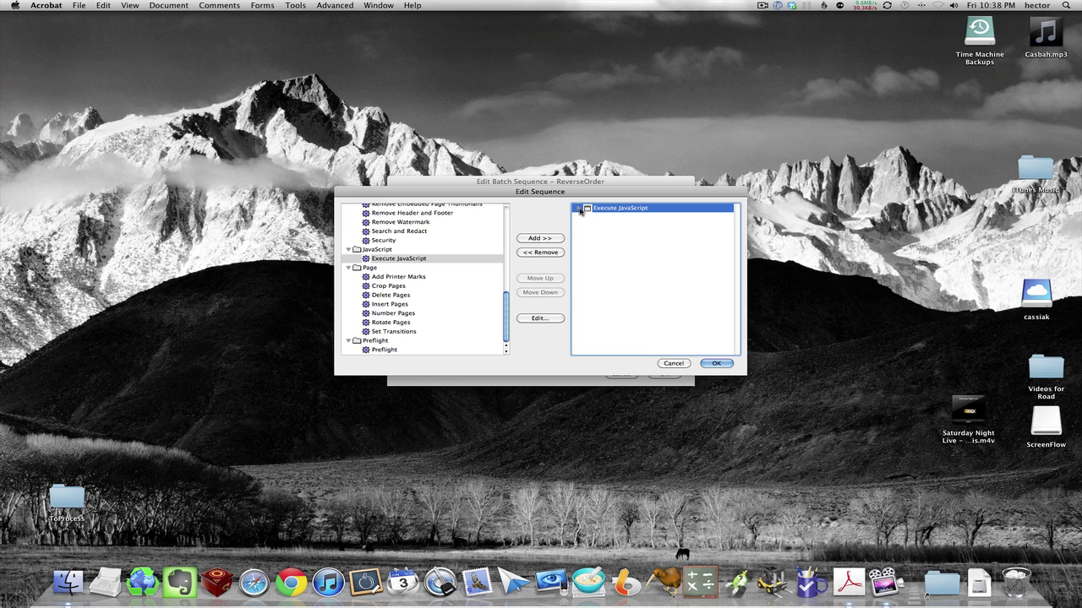
click(579, 207)
click(614, 218)
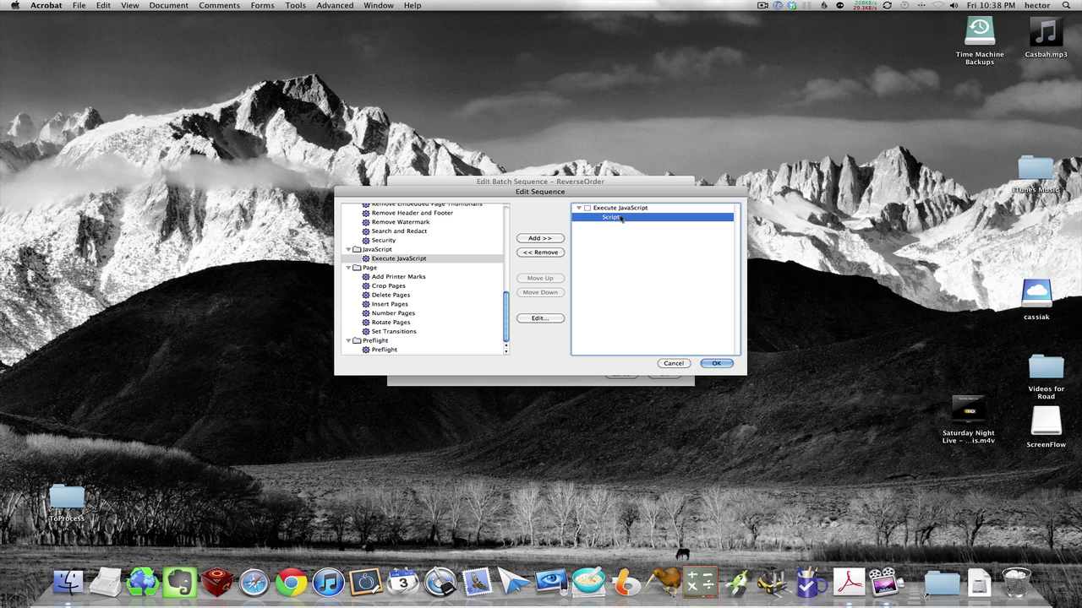
Open the JavaScript Editor, close it unsaved, and discard the command list changes
double_click(621, 218)
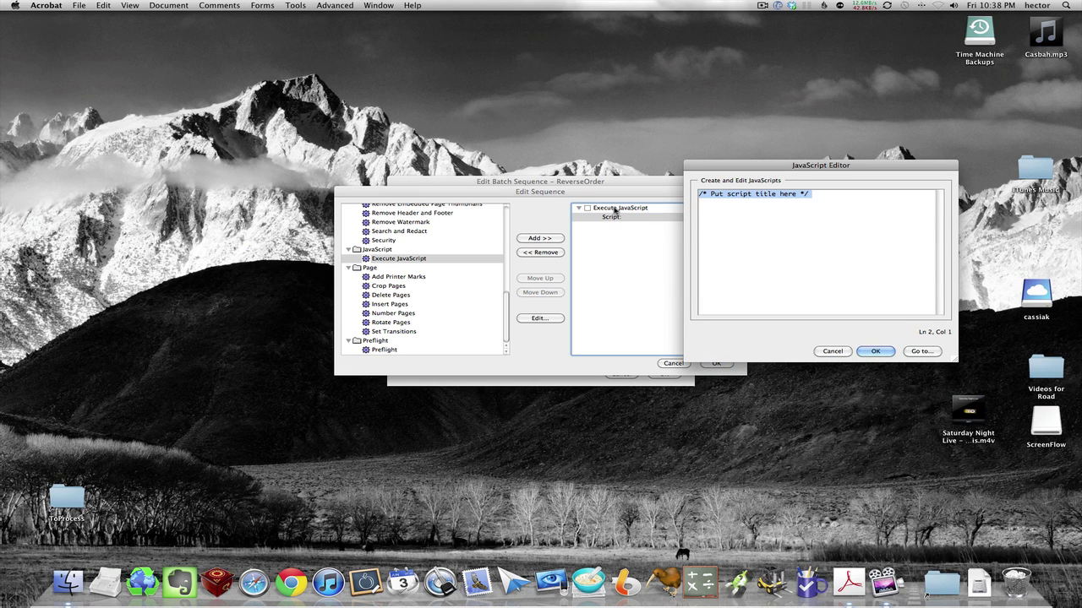
drag(832, 166, 904, 161)
click(781, 207)
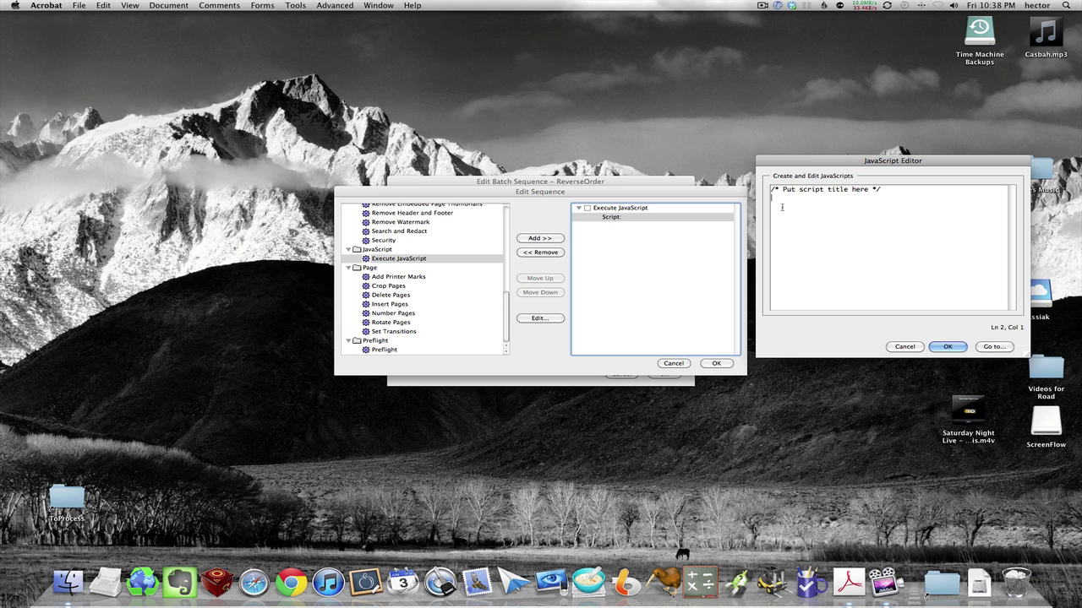
drag(676, 192, 677, 223)
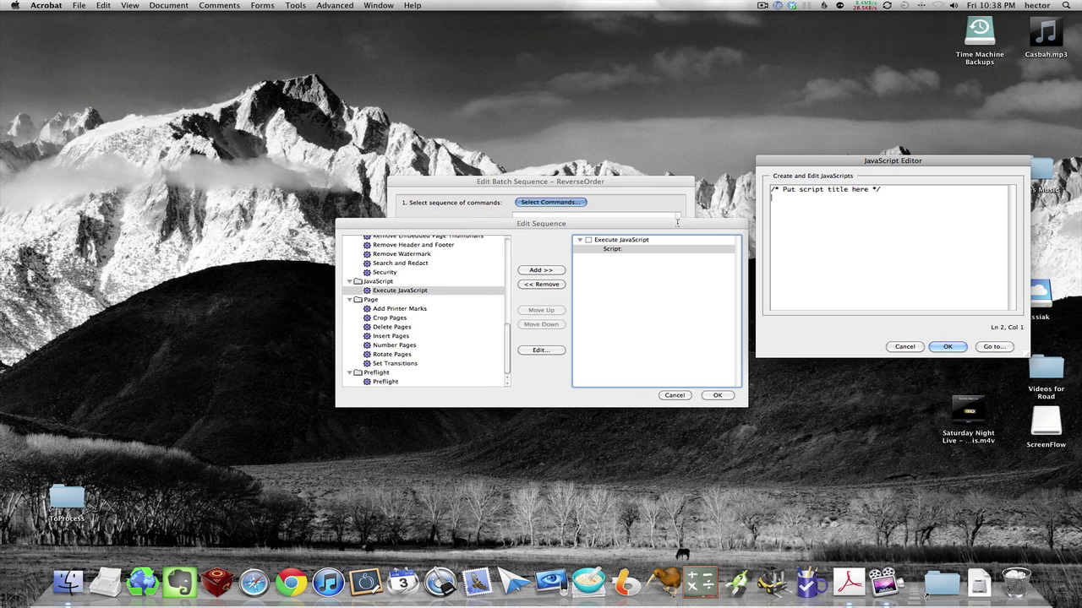
key(Escape)
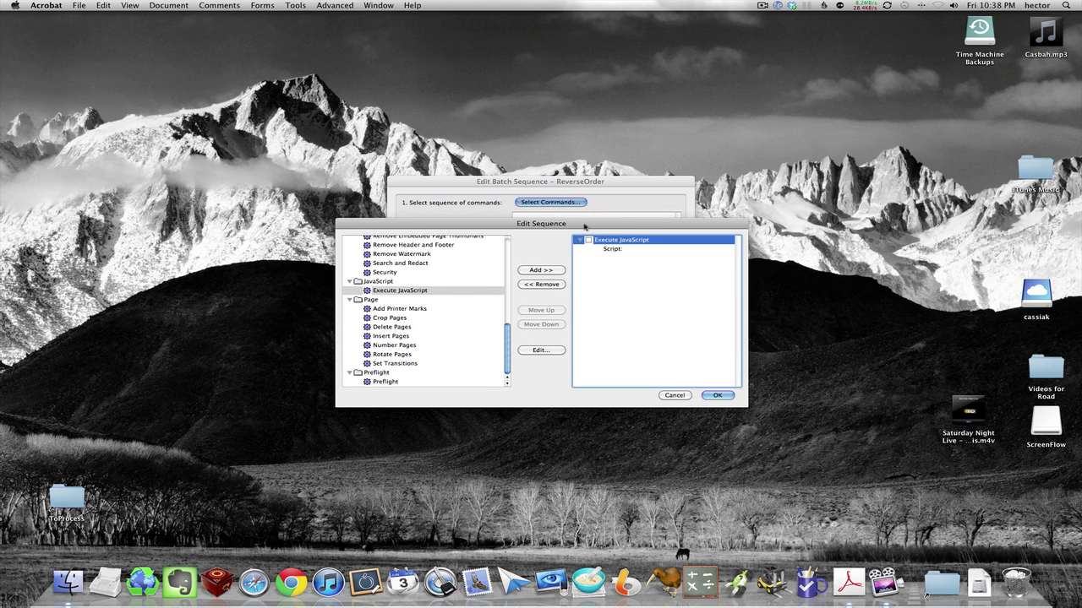
drag(585, 226, 561, 368)
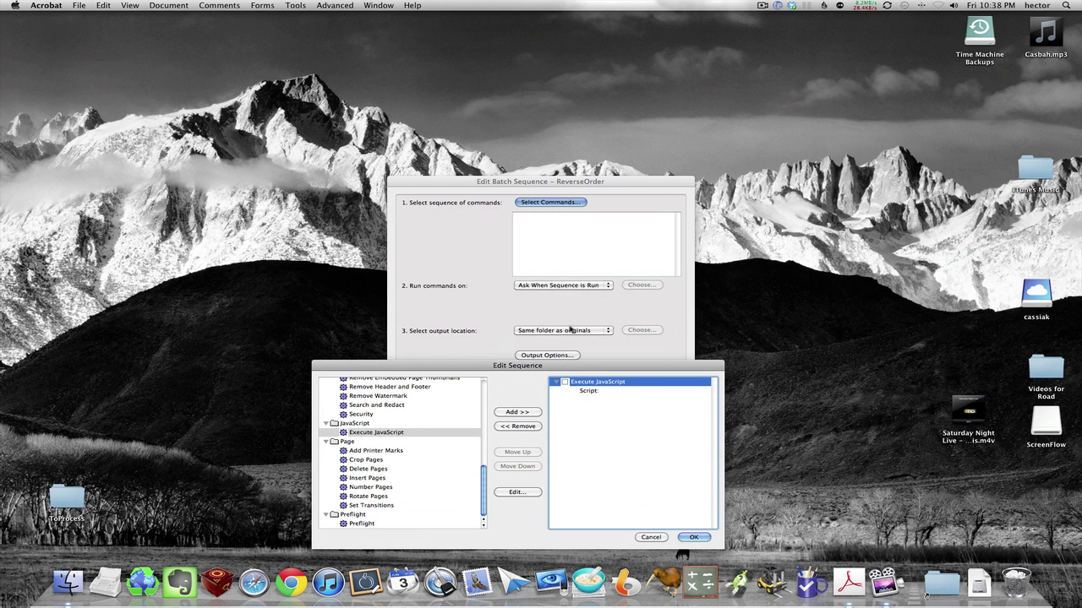
click(640, 538)
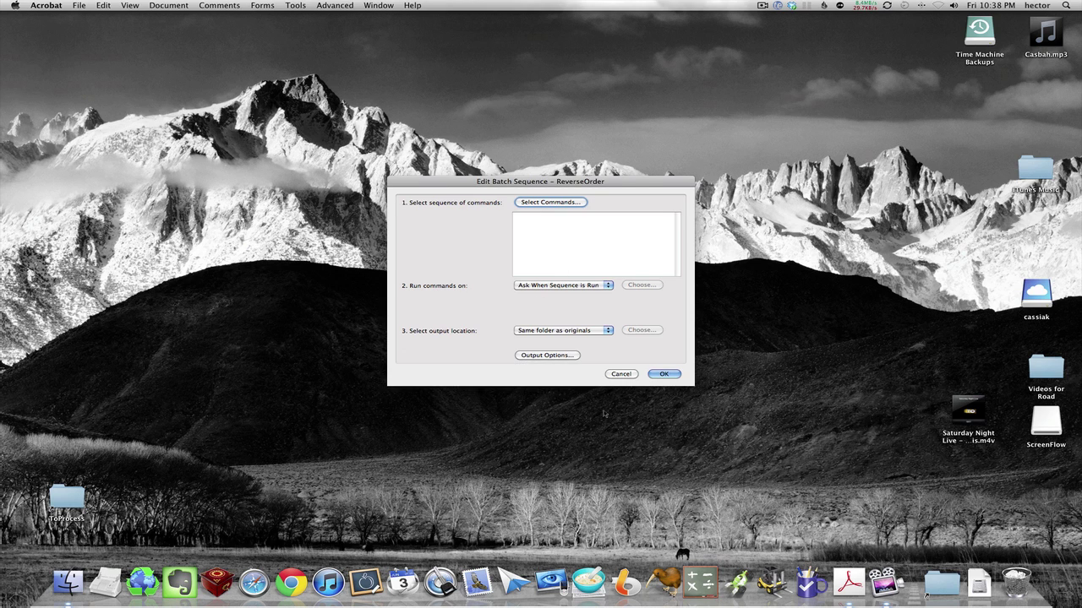
Open Reverse Order Pages and show its Execute JavaScript script /* ReverseOrder */
click(621, 375)
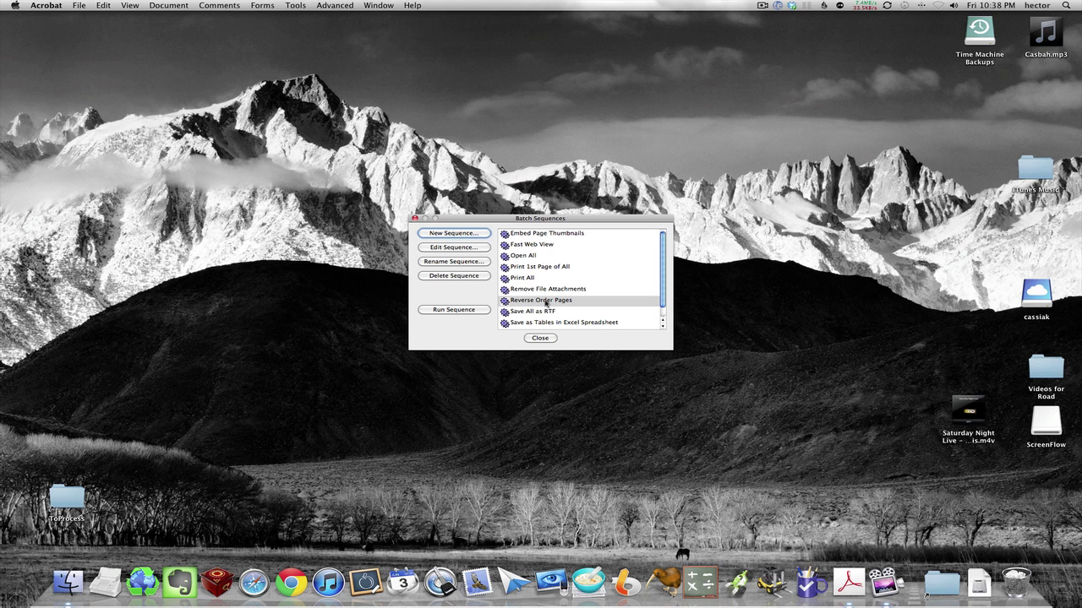
double_click(545, 301)
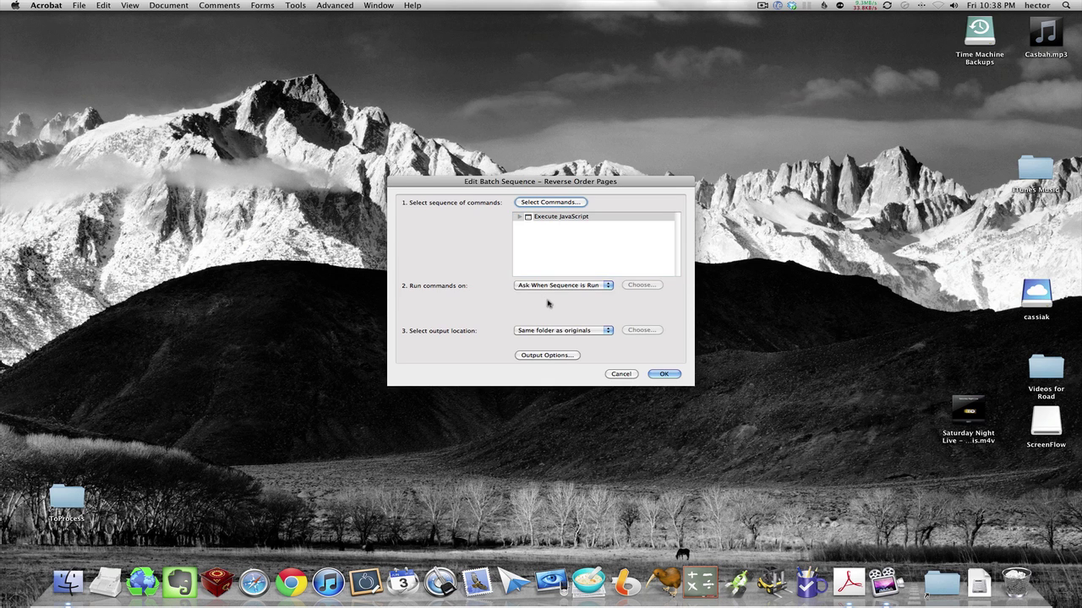
click(521, 218)
click(520, 219)
click(558, 227)
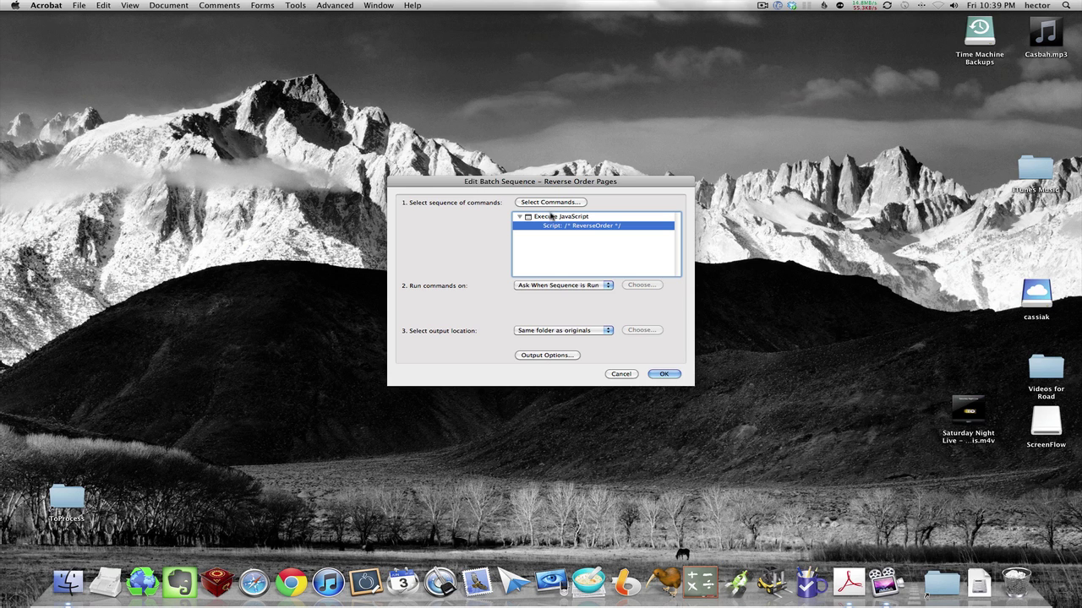
click(550, 203)
click(591, 209)
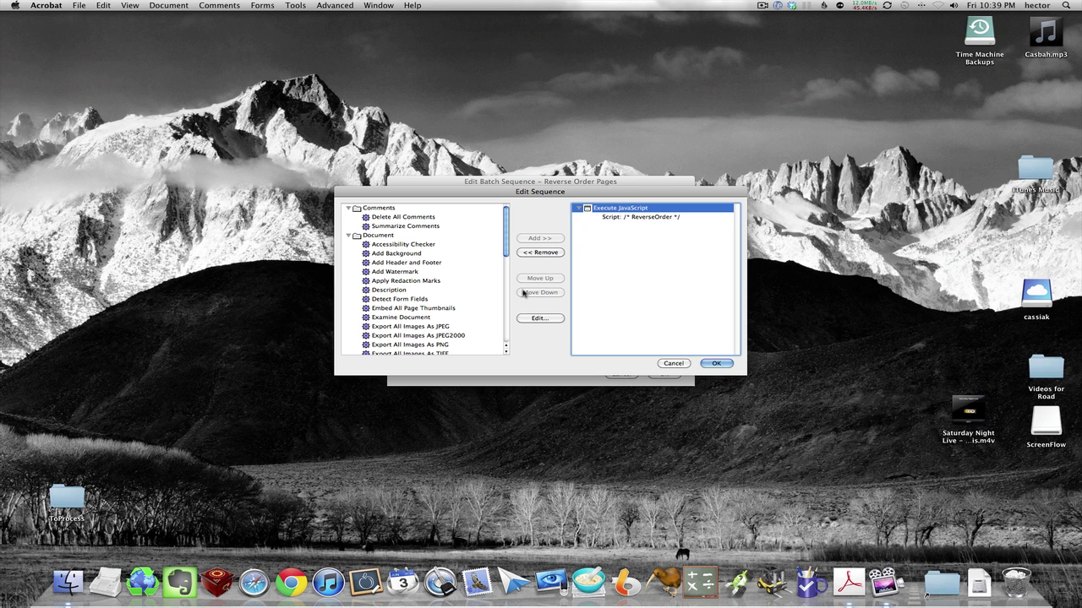
Open the Reverse Order Pages script and highlight its movePage for loop
double_click(643, 218)
click(889, 209)
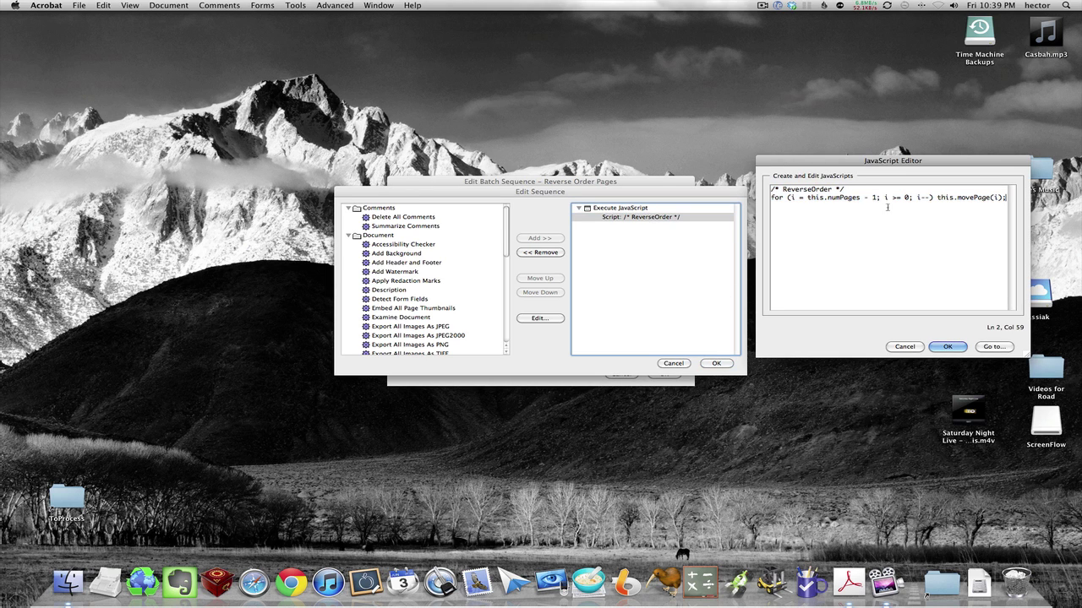
drag(823, 163, 704, 252)
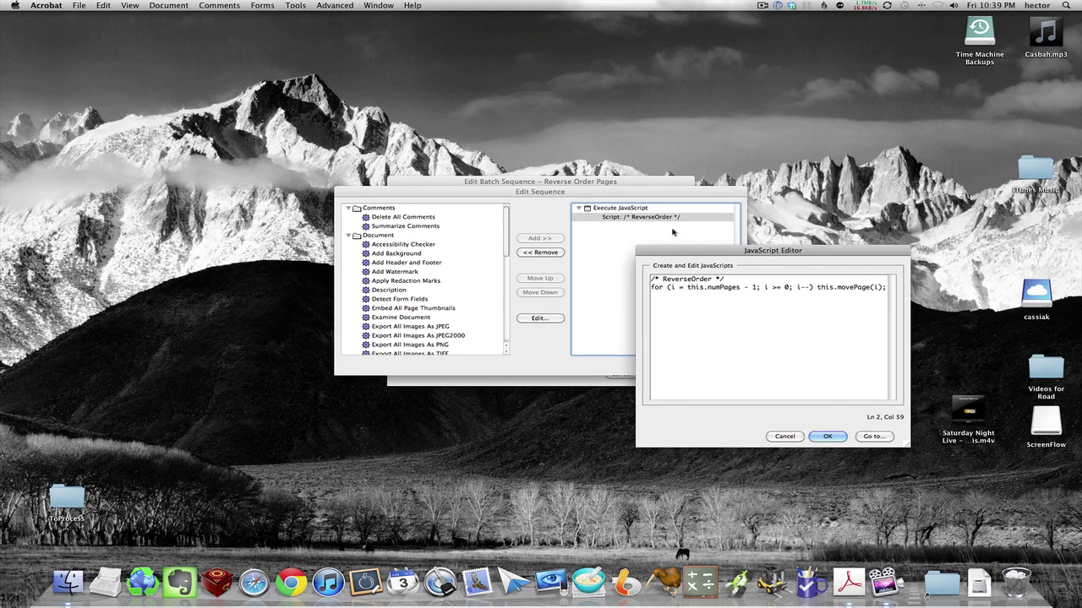
drag(651, 289, 779, 295)
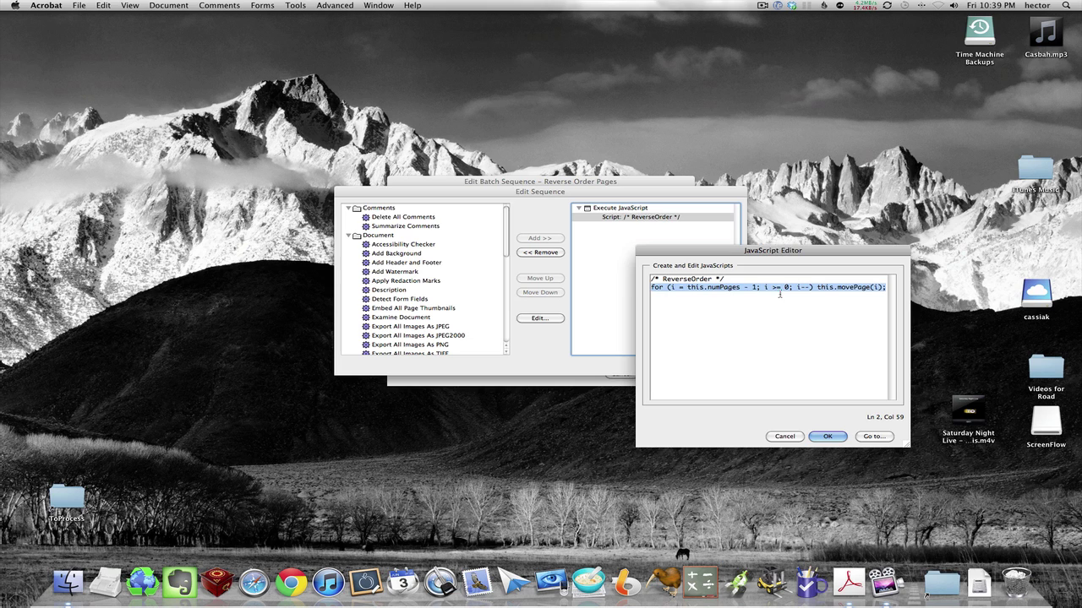
drag(886, 288, 652, 289)
Close the script editor, command list and sequence settings back to Batch Sequences
click(840, 438)
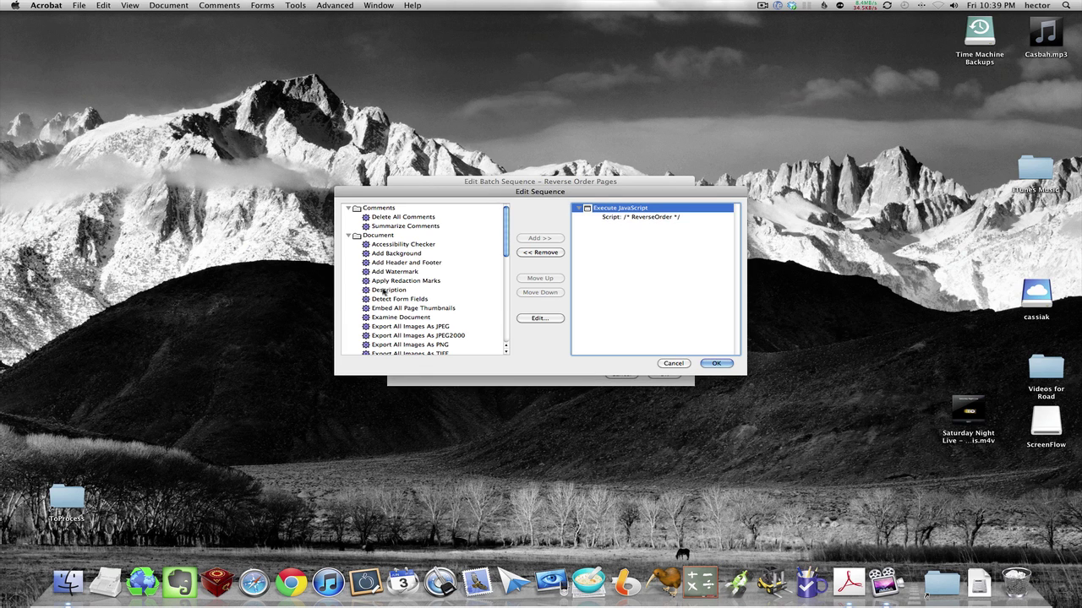
click(715, 364)
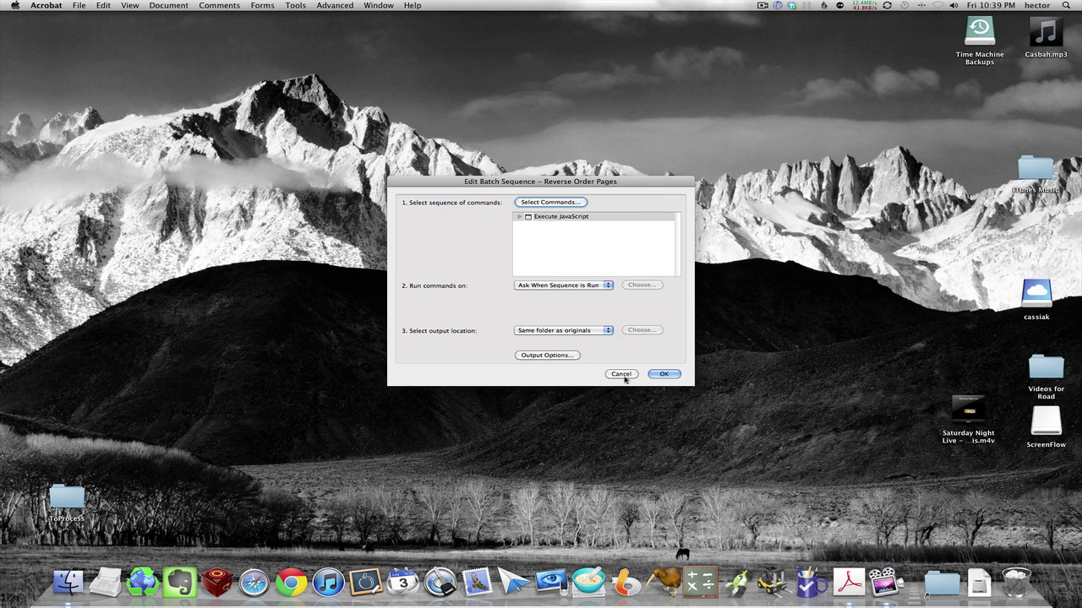
click(622, 374)
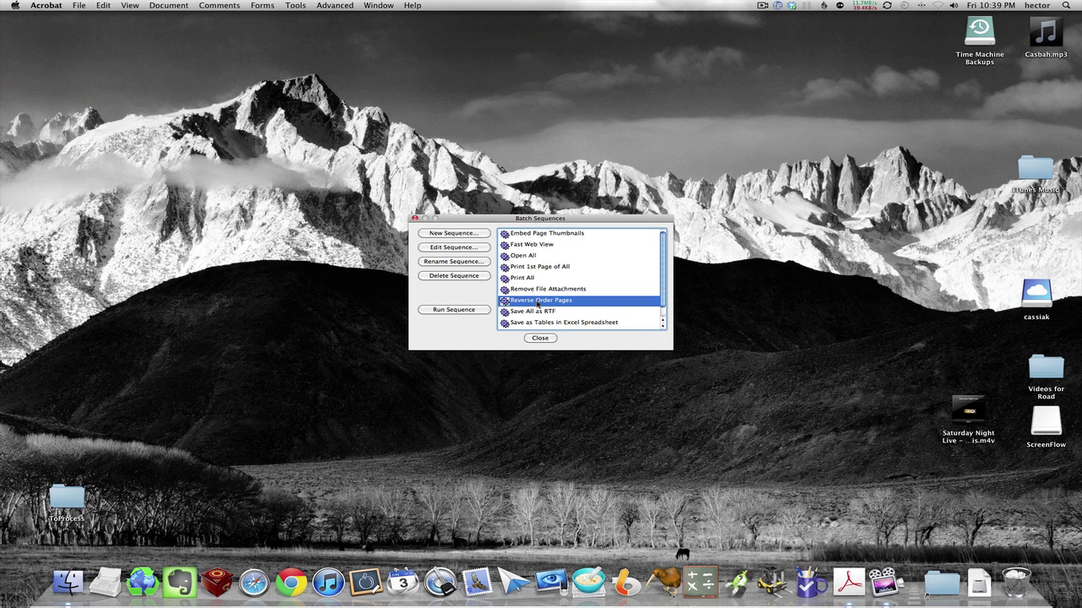
Create a fresh batch sequence named 'ReverseOrder' from the Batch Sequences list
scroll(565, 299, down, 1)
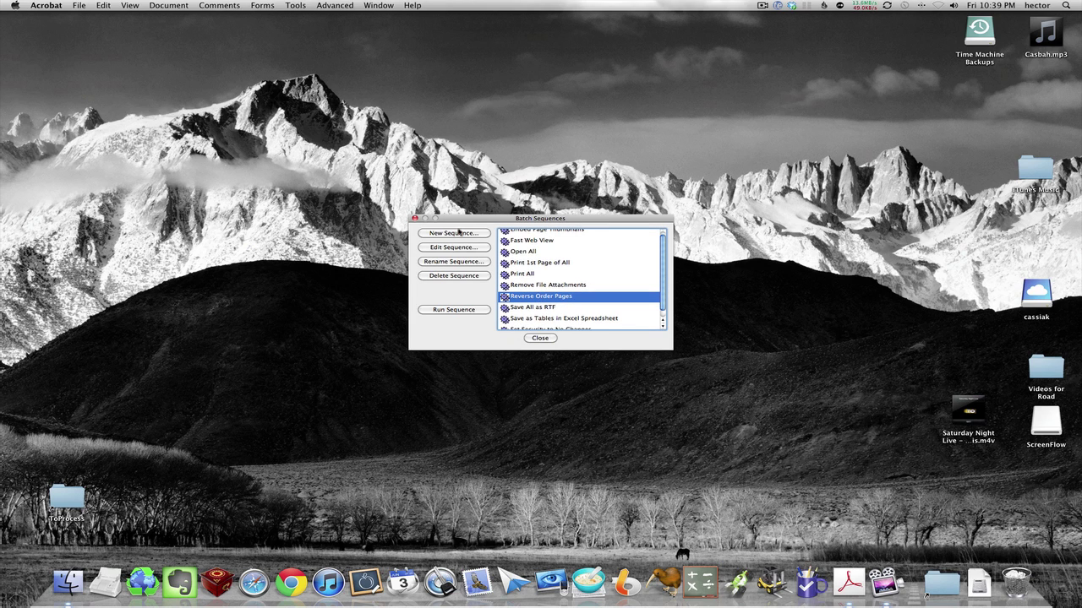
click(459, 233)
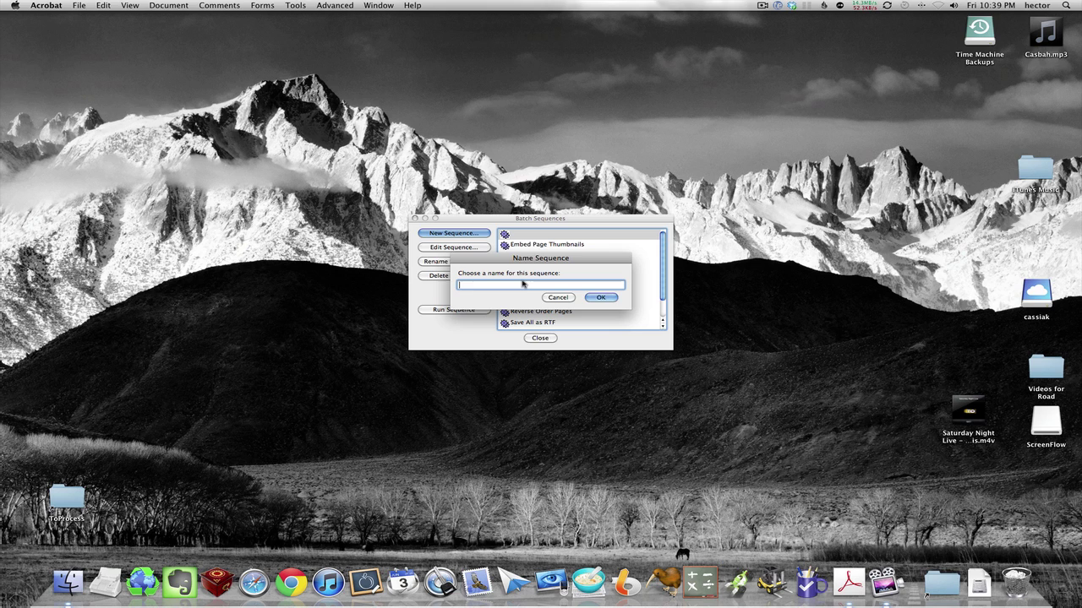
text(ReverseOrder)
key(Return)
Add Execute JavaScript to ReverseOrder and expand it to show its Script entry
click(583, 204)
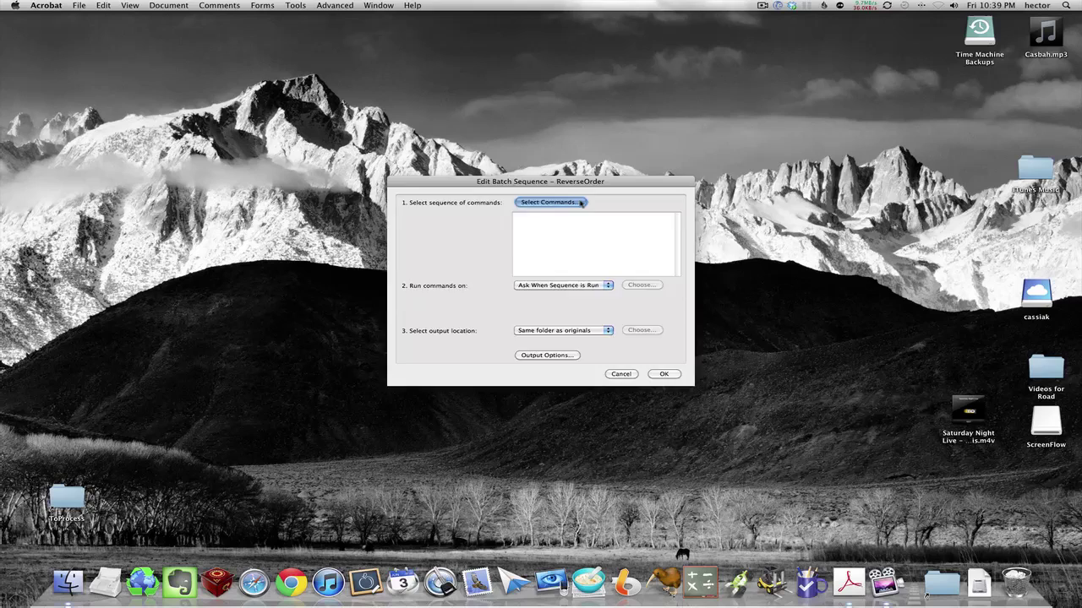
scroll(431, 287, down, 10)
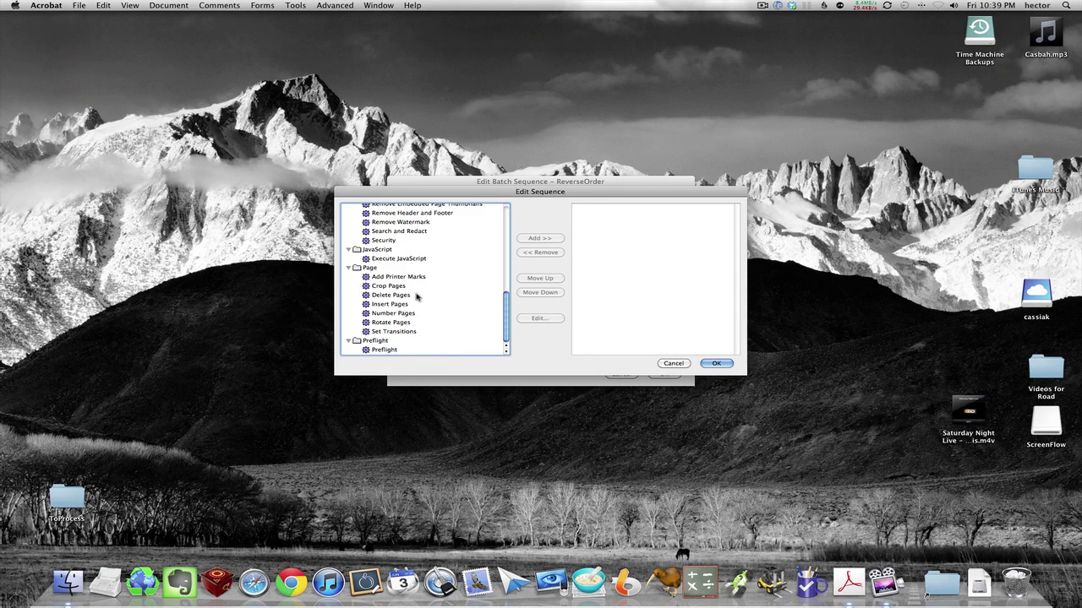
double_click(385, 258)
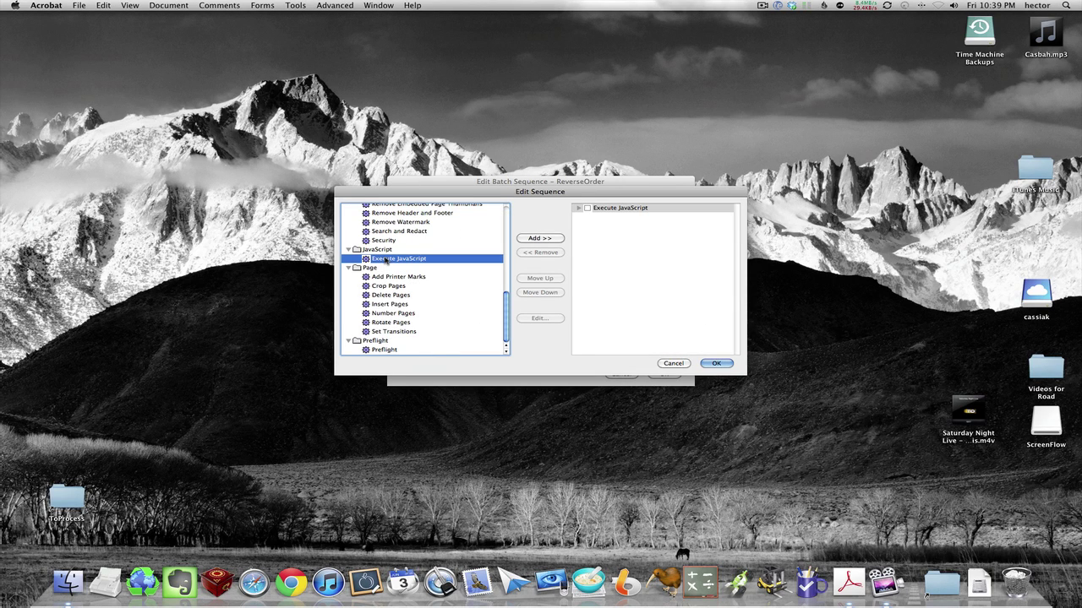
click(586, 212)
click(578, 208)
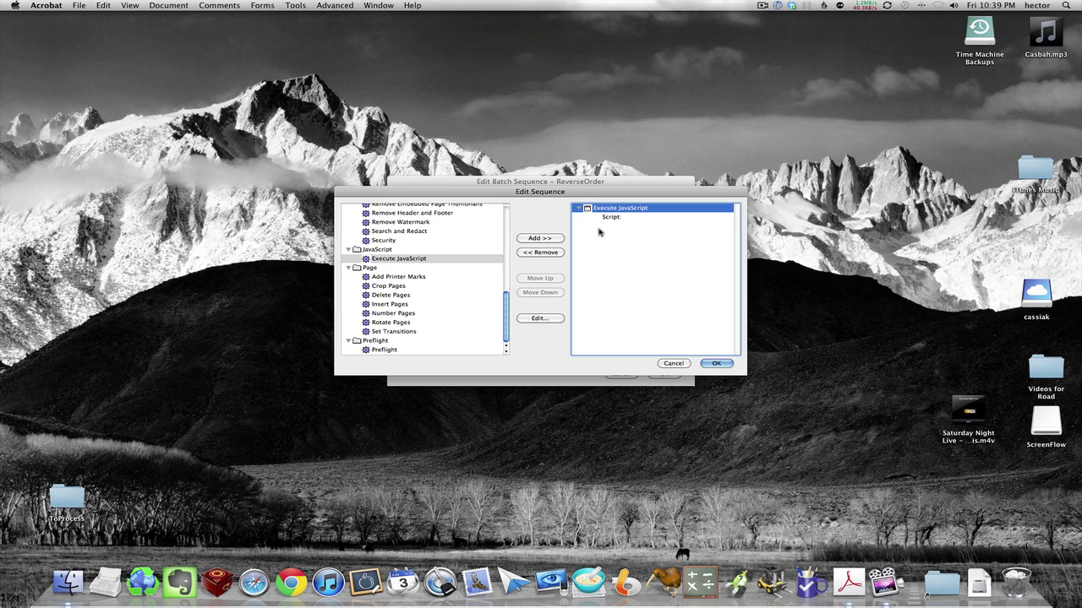
Edit the script, removing a mistakenly pasted line to keep the placeholder comment
double_click(612, 217)
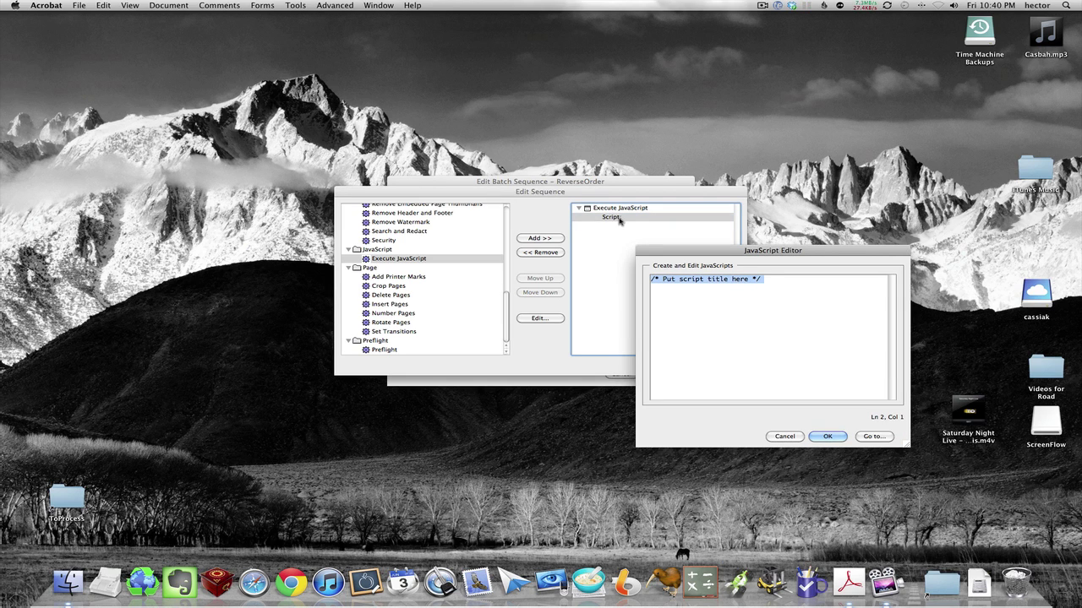
click(708, 288)
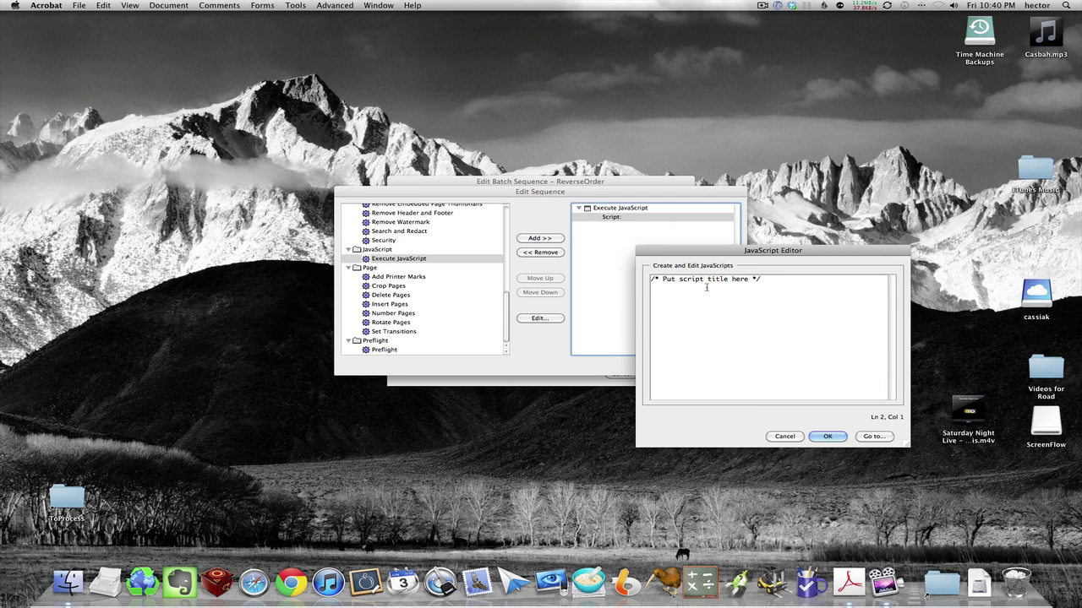
drag(798, 287, 650, 287)
key(BackSpace)
click(823, 435)
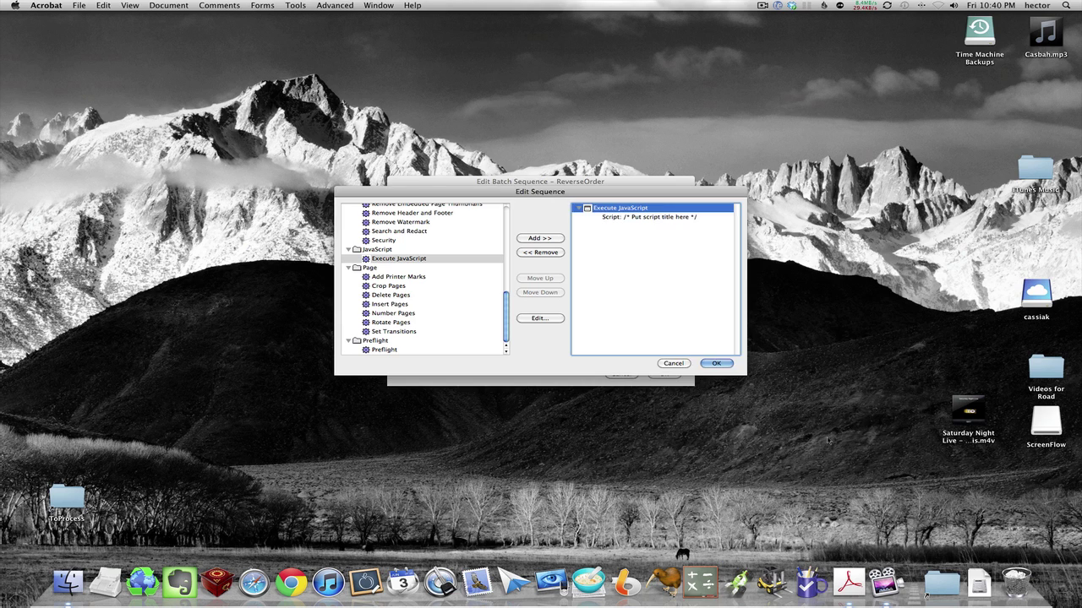
Recheck the script in the JavaScript Editor, then accept the command list
click(649, 219)
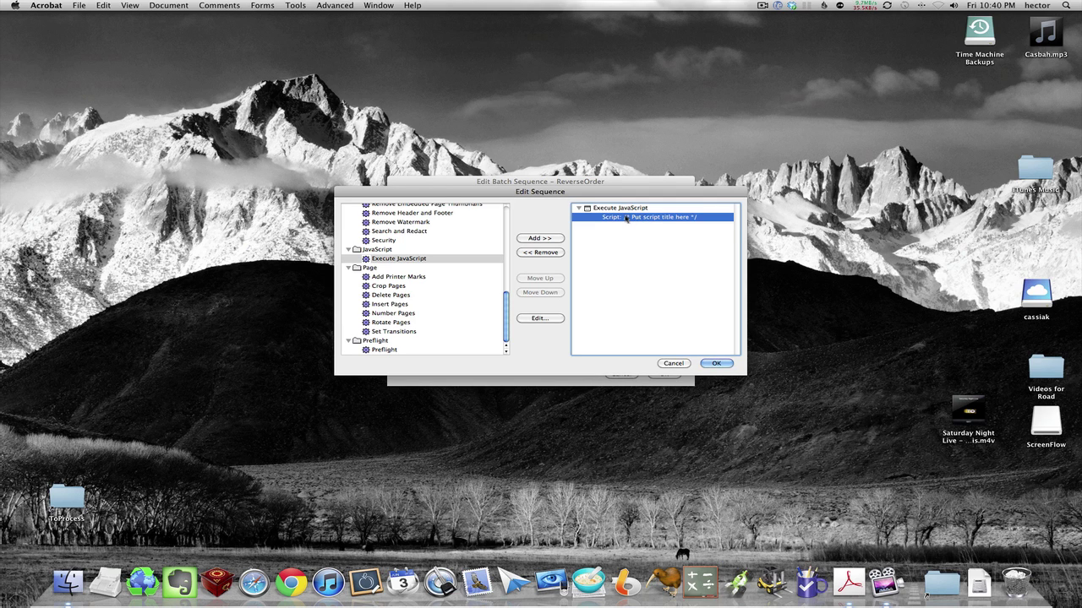
double_click(626, 218)
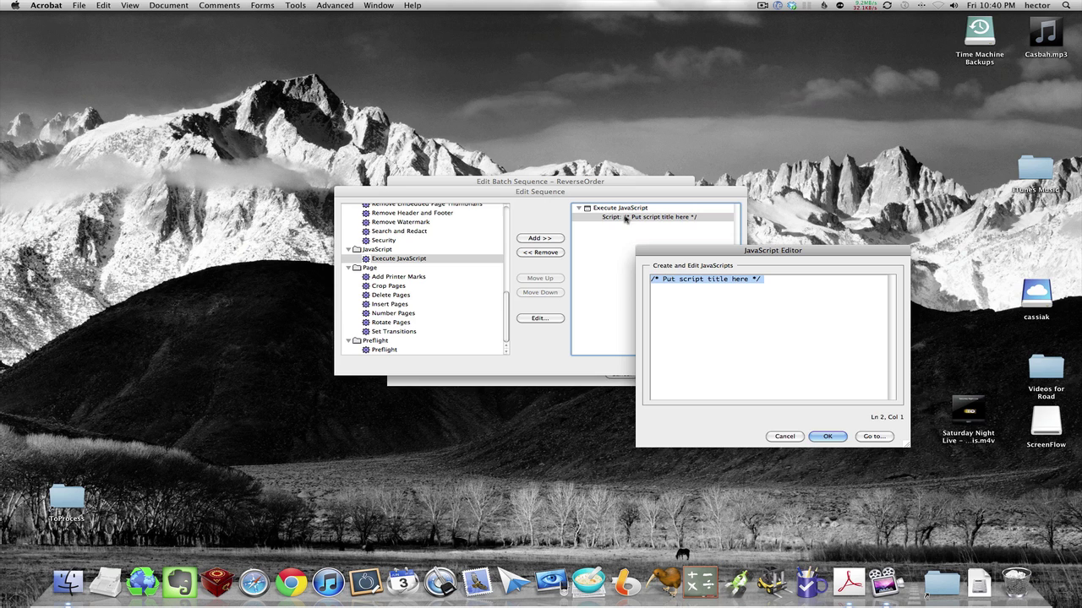
click(683, 291)
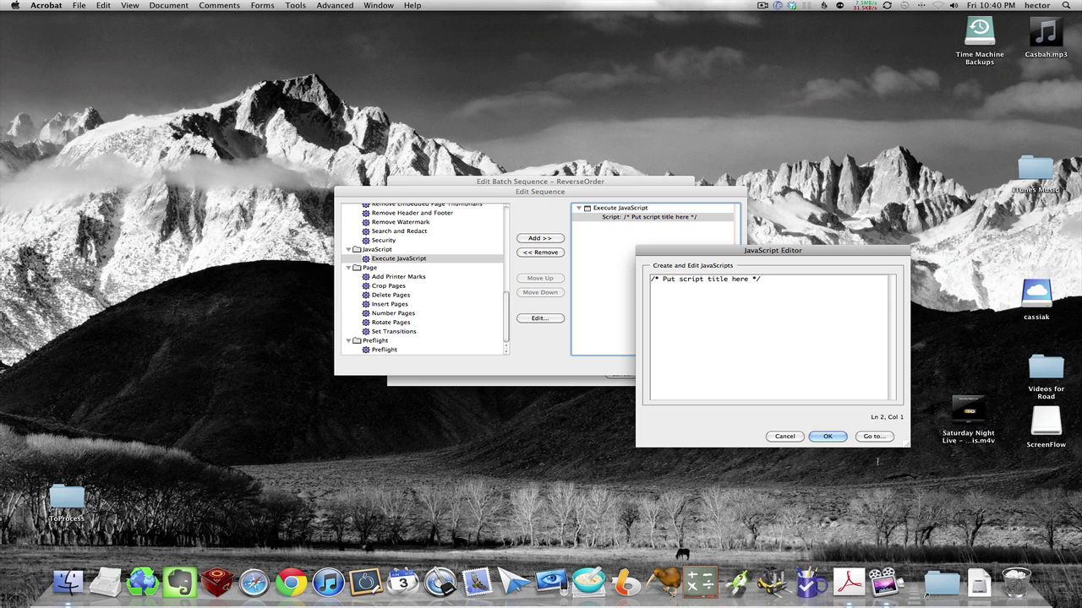
click(827, 436)
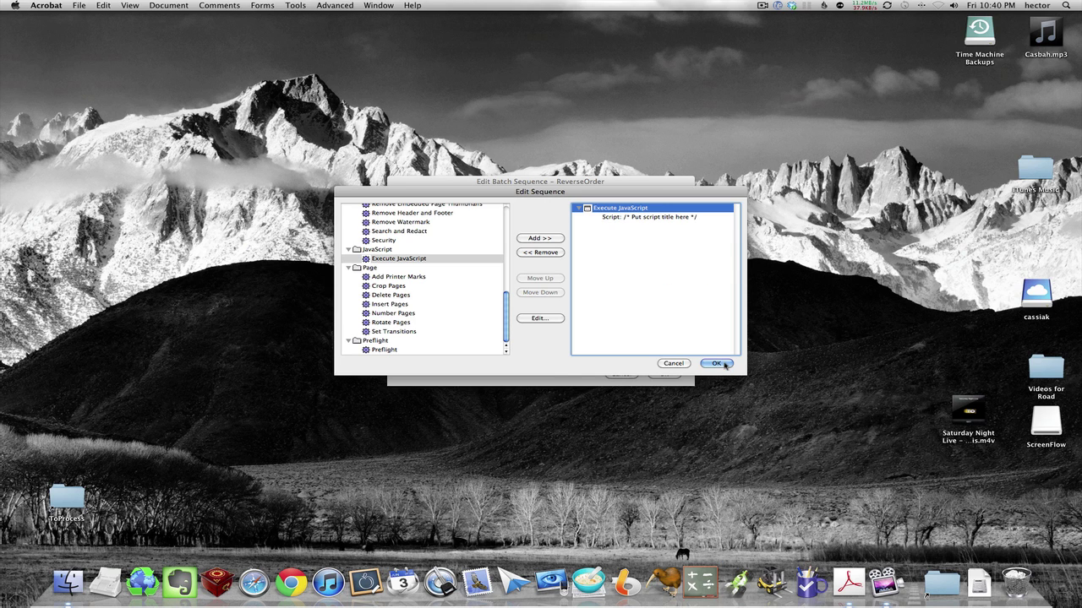
click(716, 364)
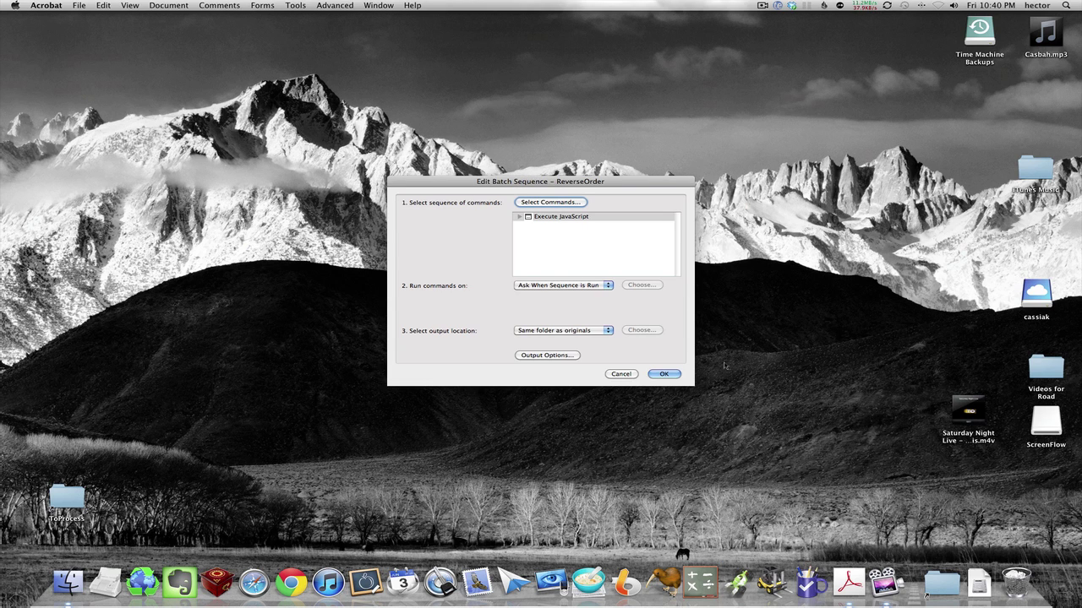
Save ReverseOrder, close Batch Sequences, and go to Advanced > Document Processing
click(665, 373)
click(551, 341)
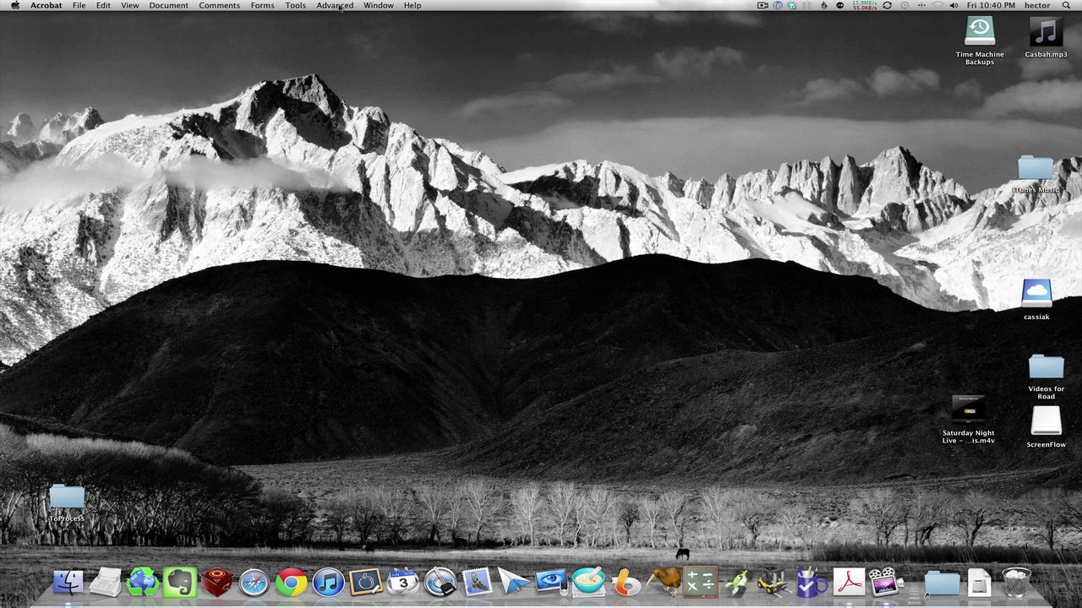
click(338, 6)
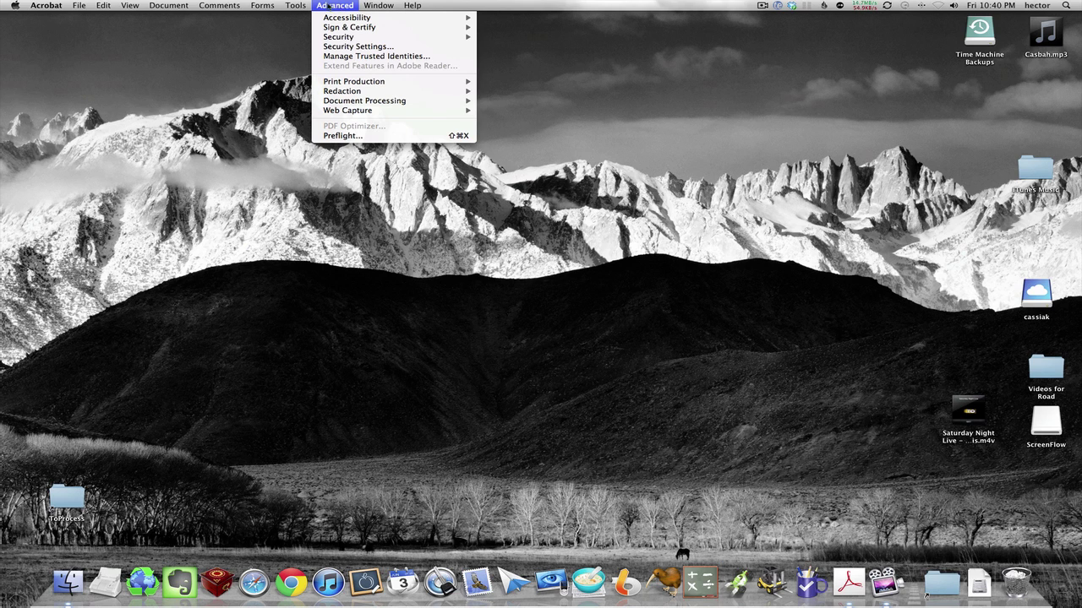
mouse_move(305, 7)
mouse_move(342, 93)
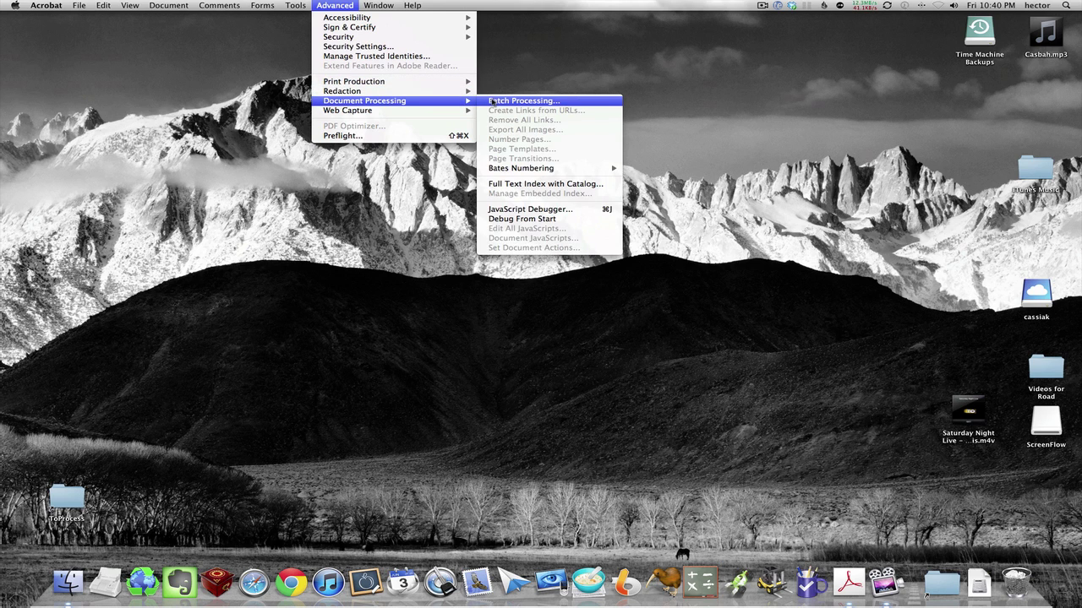
Reopen Batch Sequences and select the Reverse Order Pages sequence
click(493, 102)
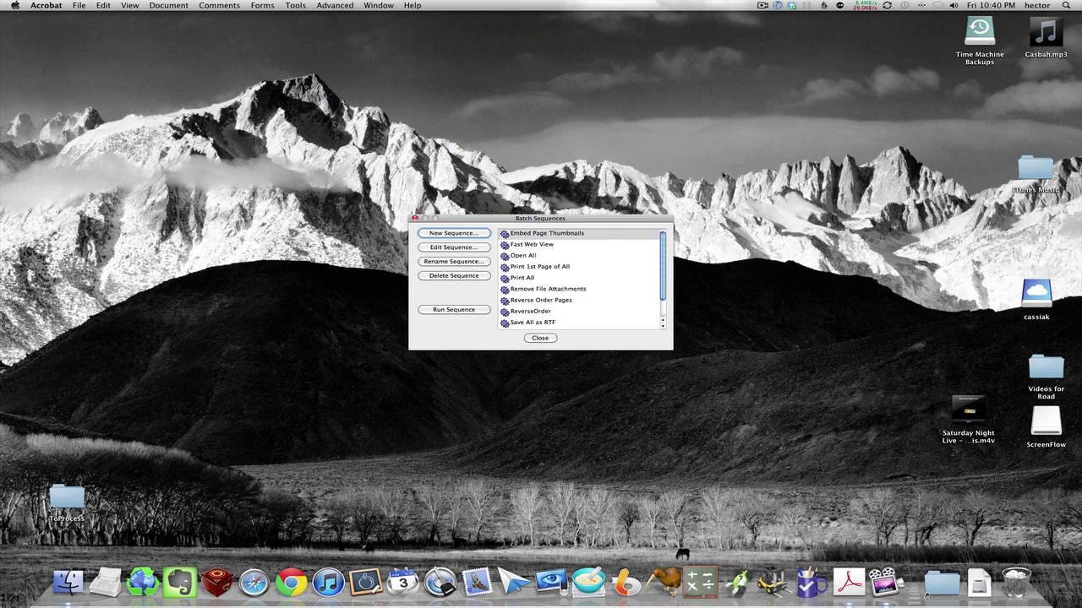
click(544, 302)
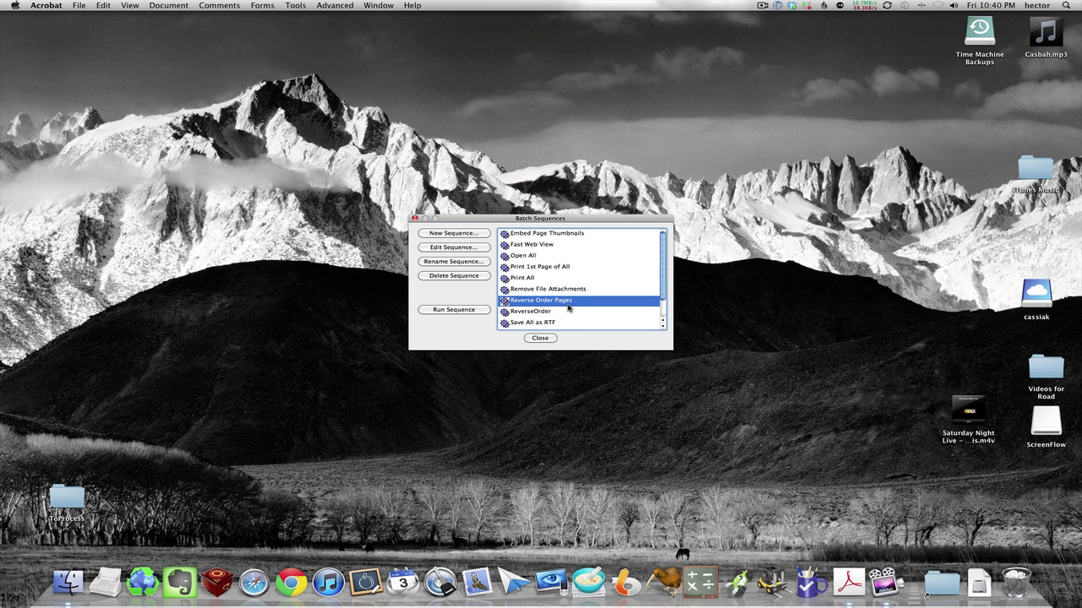
click(538, 313)
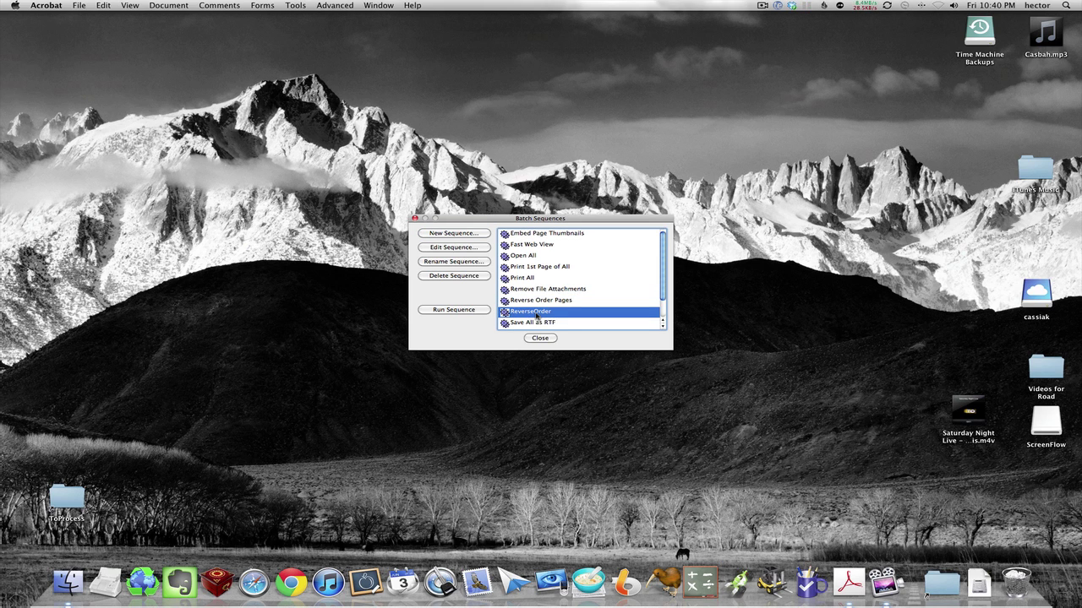
click(536, 302)
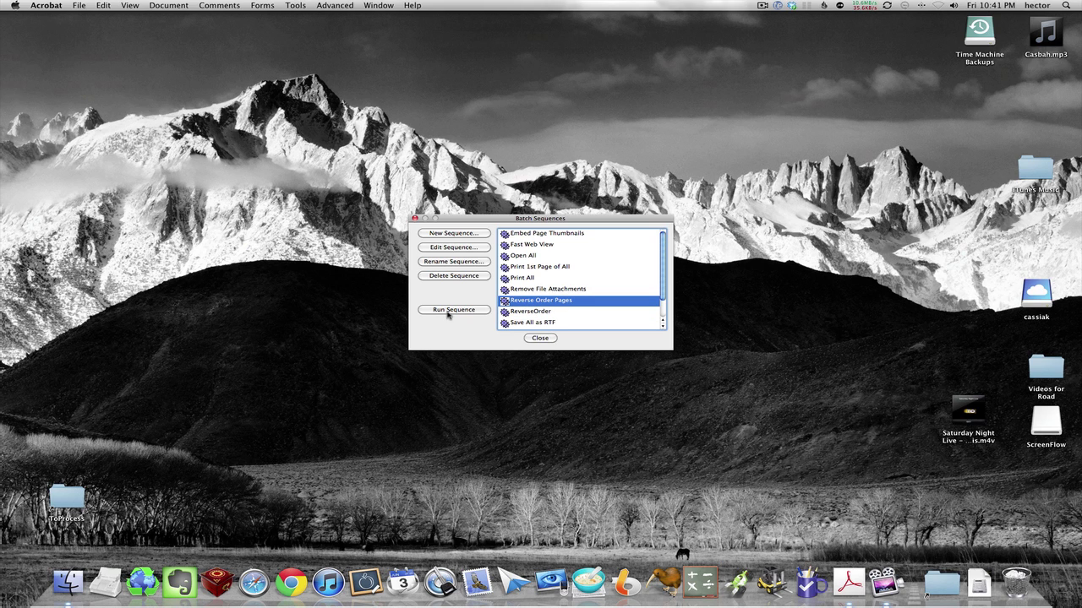
Run and confirm the Reverse Order Pages sequence, then reposition the file picker and widen its Desktop file list
click(448, 310)
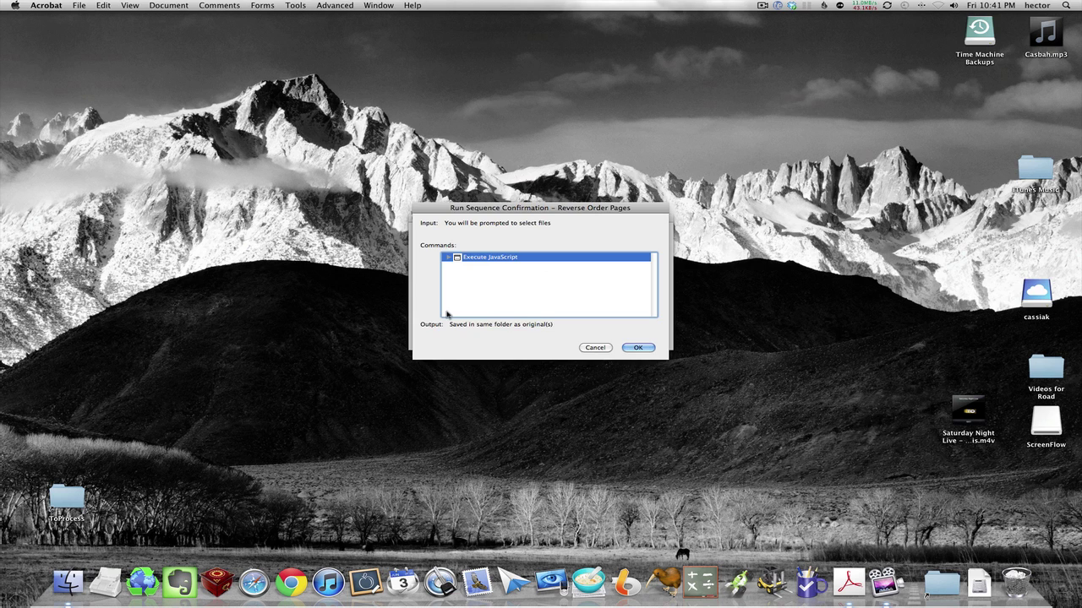
click(638, 347)
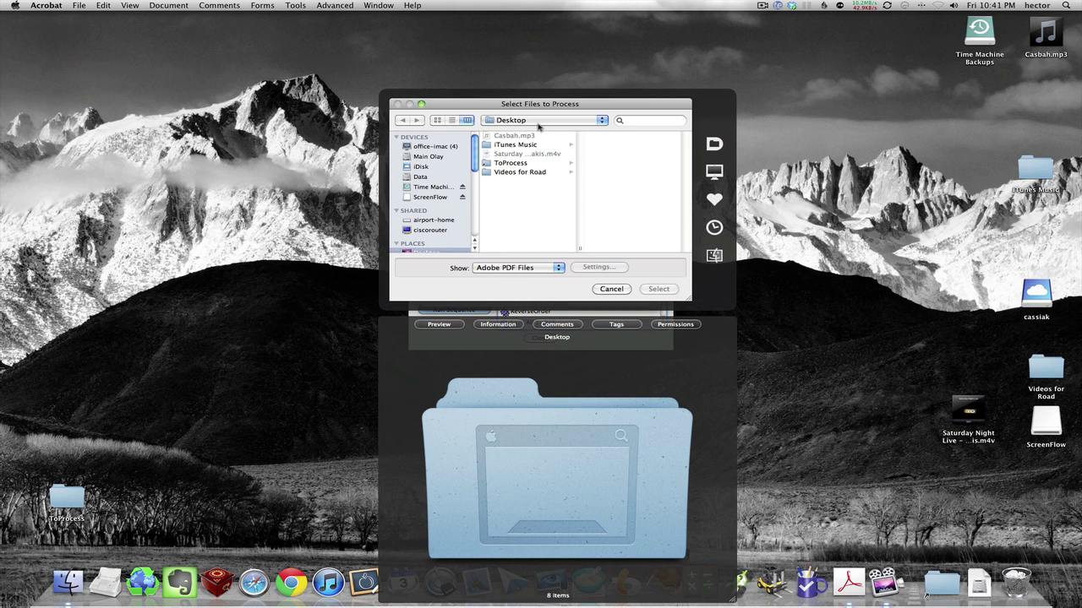
drag(528, 104, 245, 81)
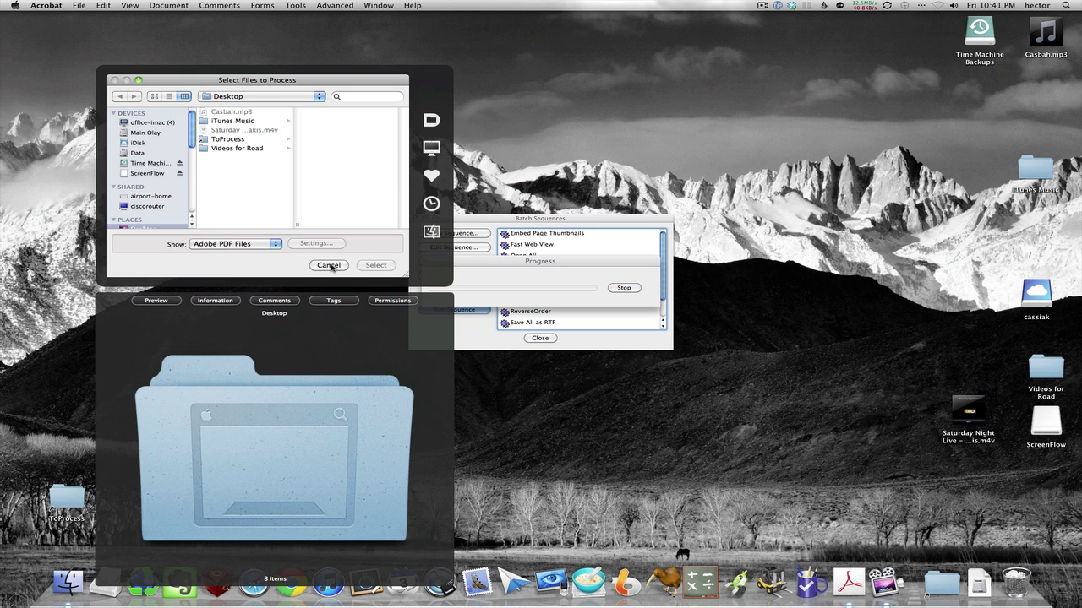
drag(195, 127, 195, 203)
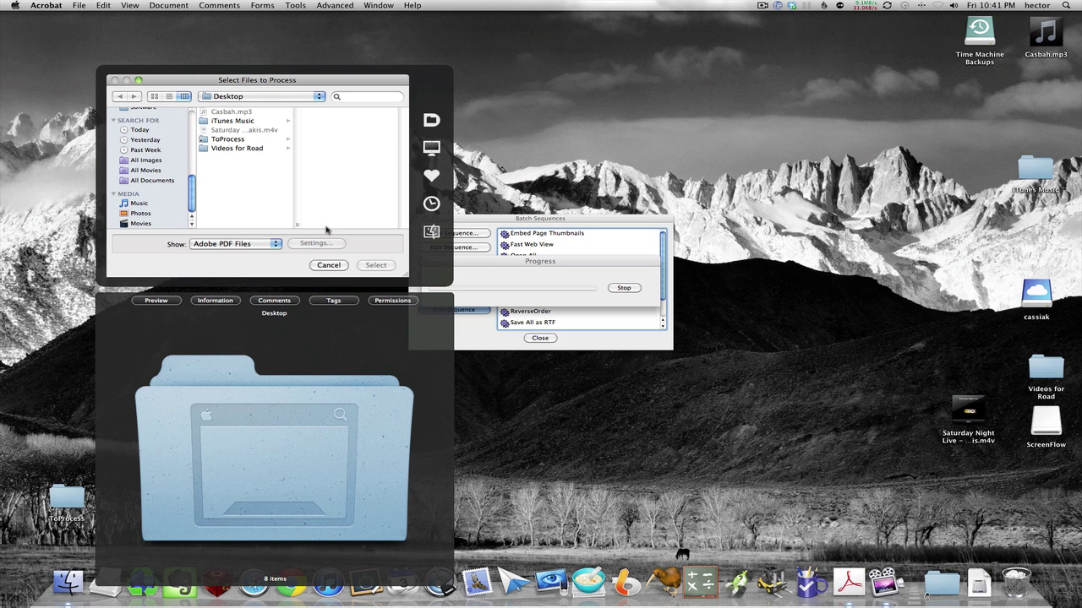
drag(297, 225, 369, 225)
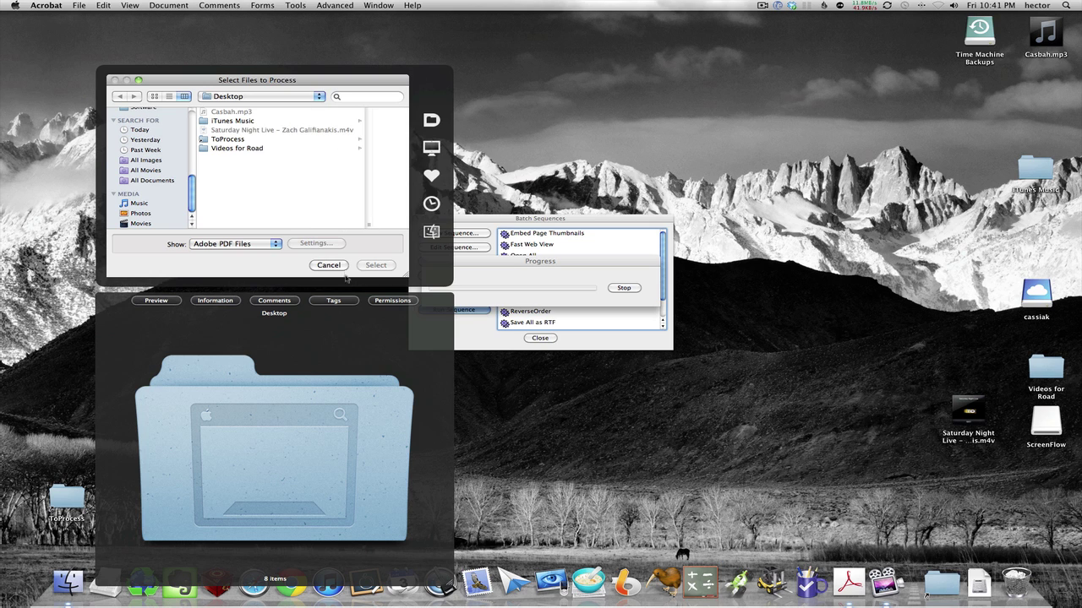